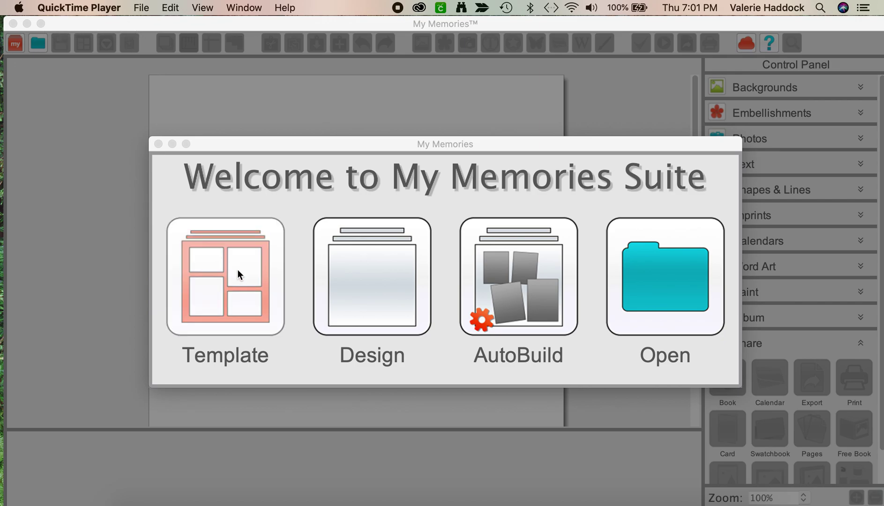
Create an album from the 12 x 12 Blooming Templates-(Valerie) template and zoom to 75%.
click(225, 279)
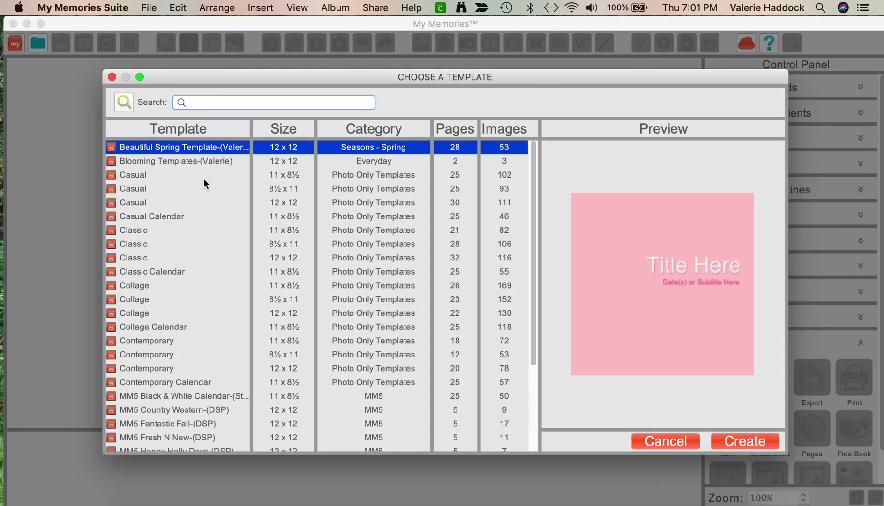
click(149, 161)
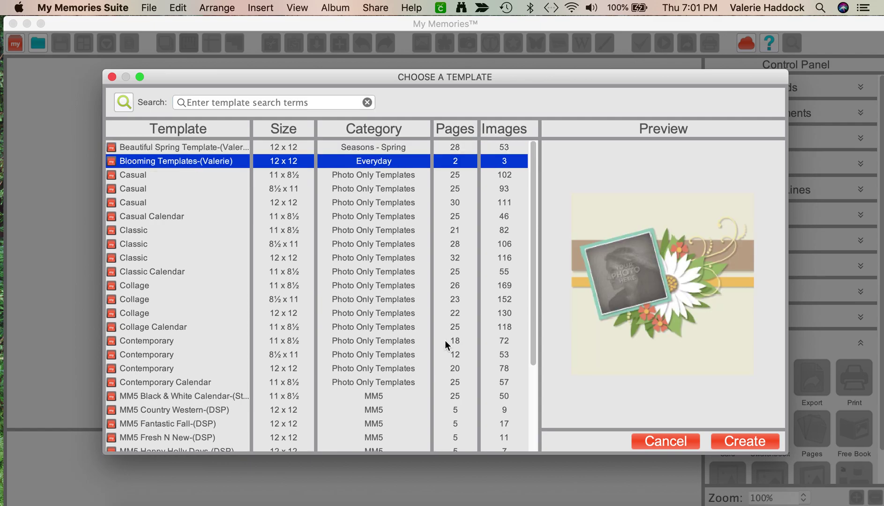
click(728, 442)
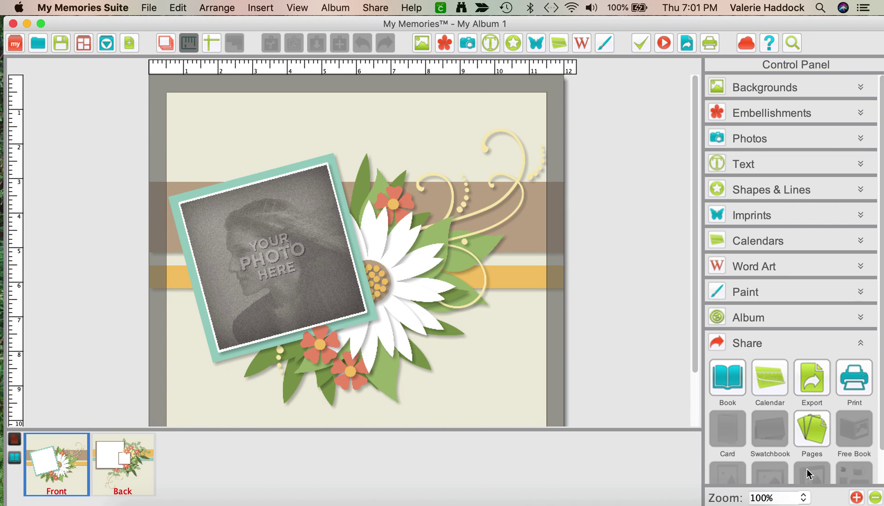
click(875, 499)
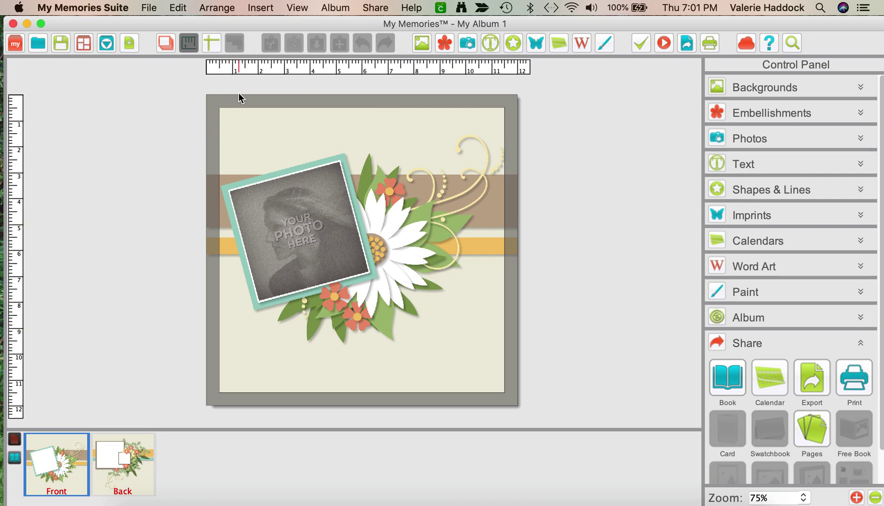
Select the teal photo frame on the Front page to bring up the Embellishments tools.
click(343, 155)
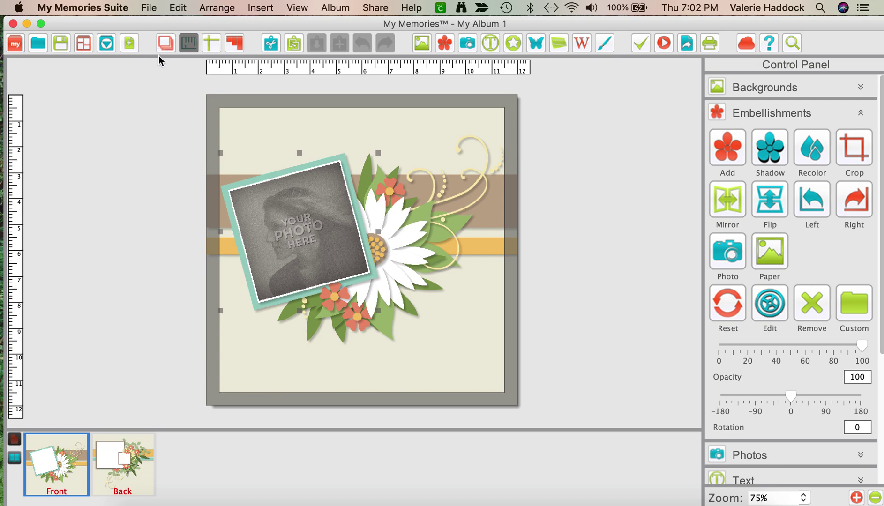
click(219, 12)
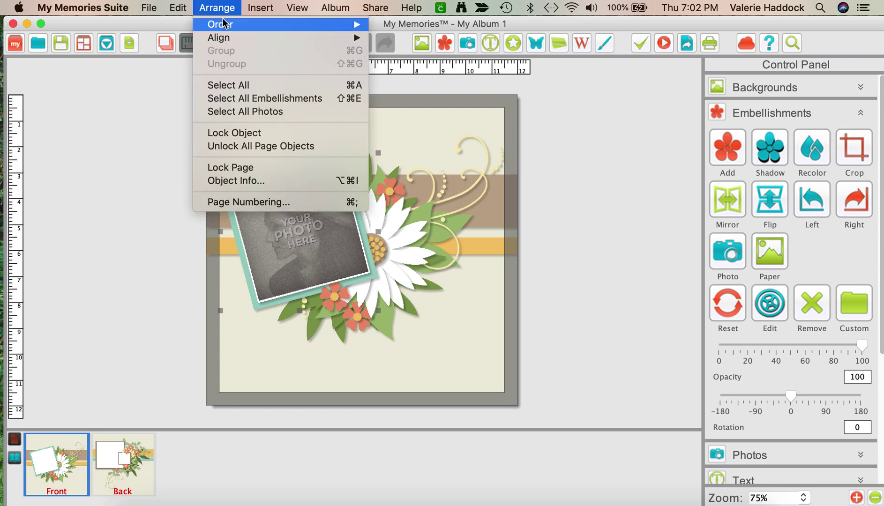
mouse_move(225, 26)
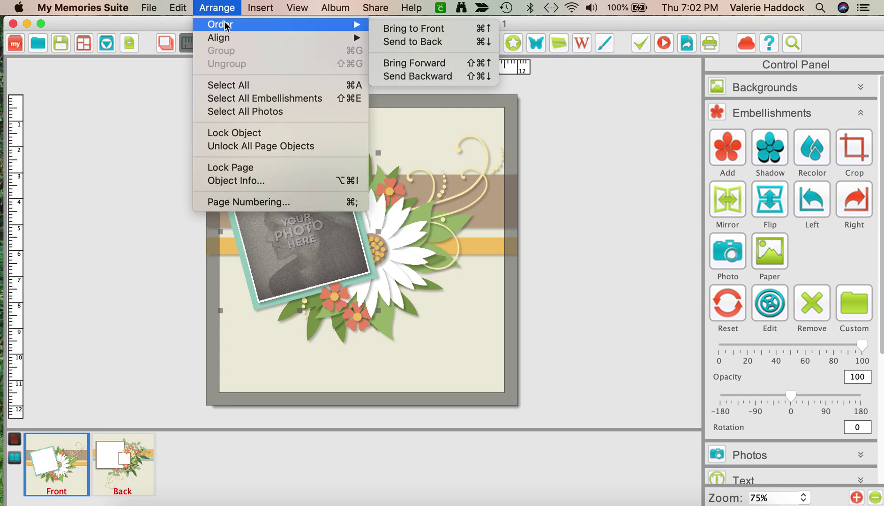
click(449, 41)
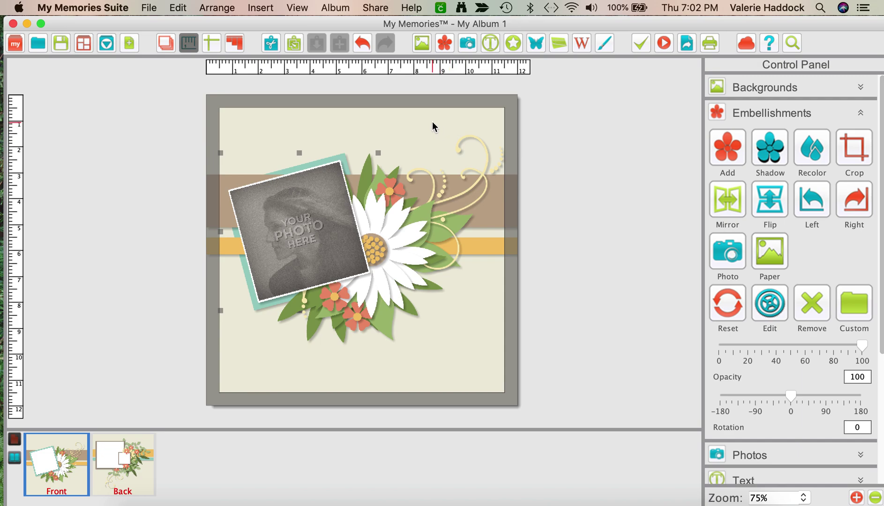
key(super+z)
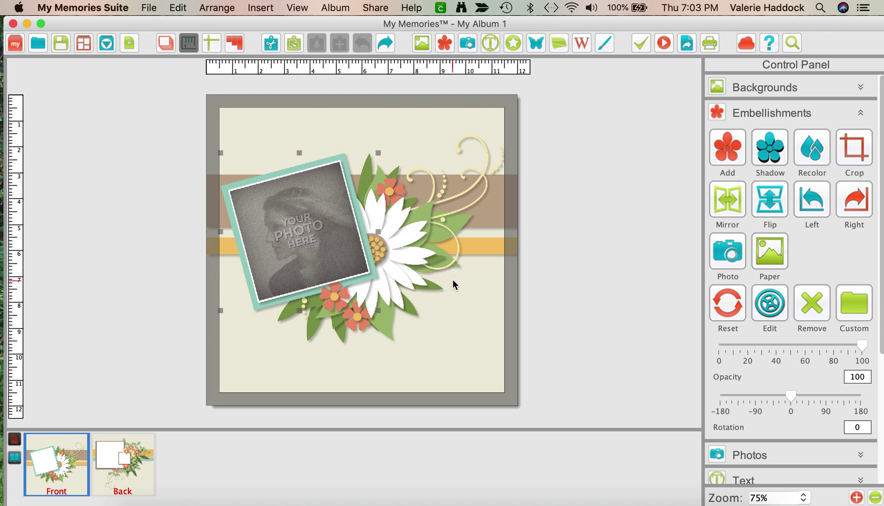
click(220, 10)
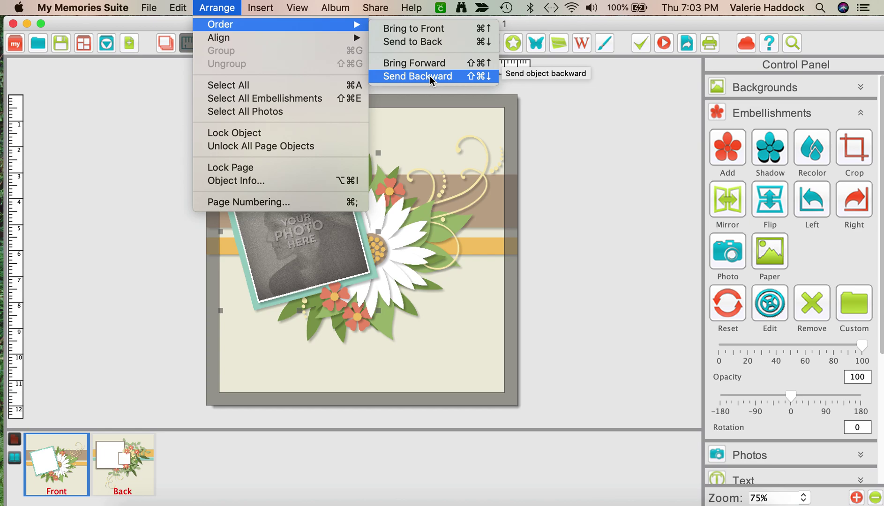
click(145, 81)
click(416, 106)
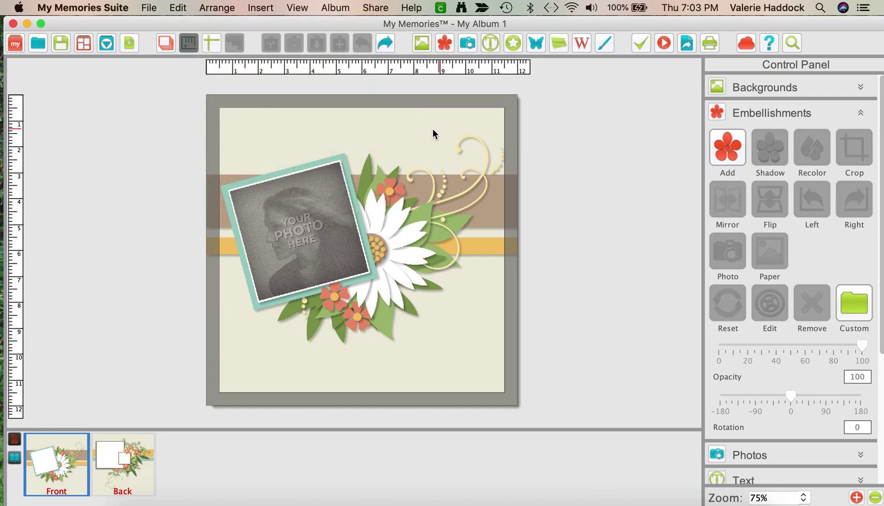
Try the flower cluster and yellow swirl, then select the brown horizontal band.
click(482, 174)
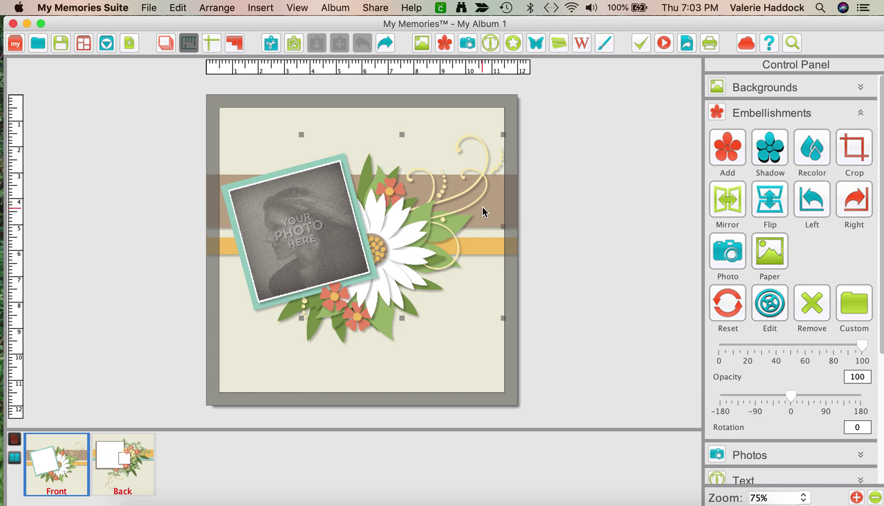
click(476, 365)
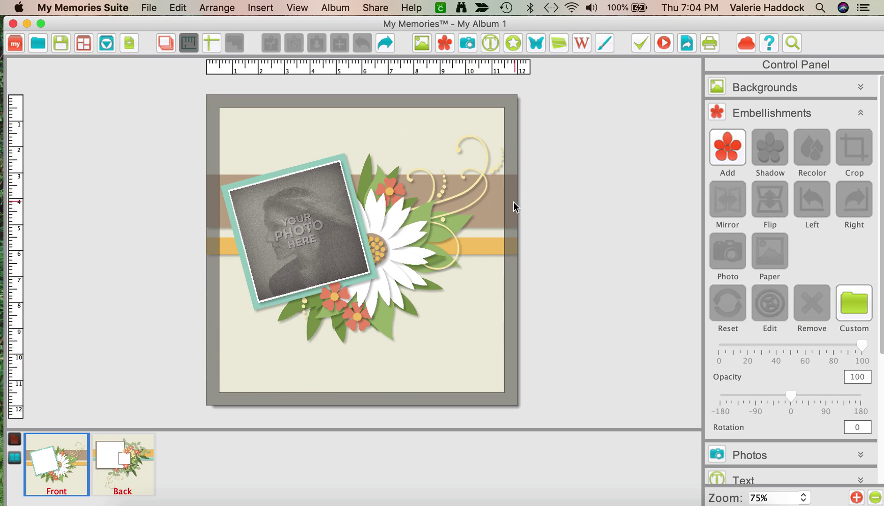
click(483, 216)
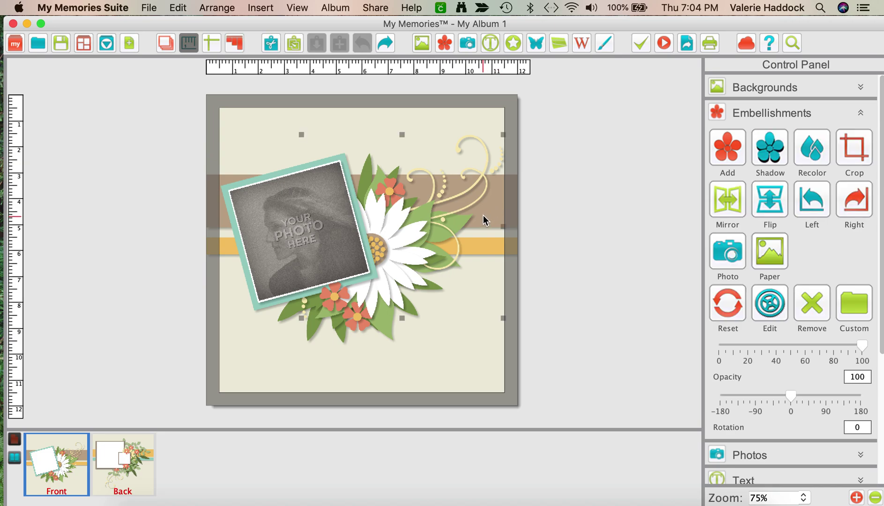
click(458, 378)
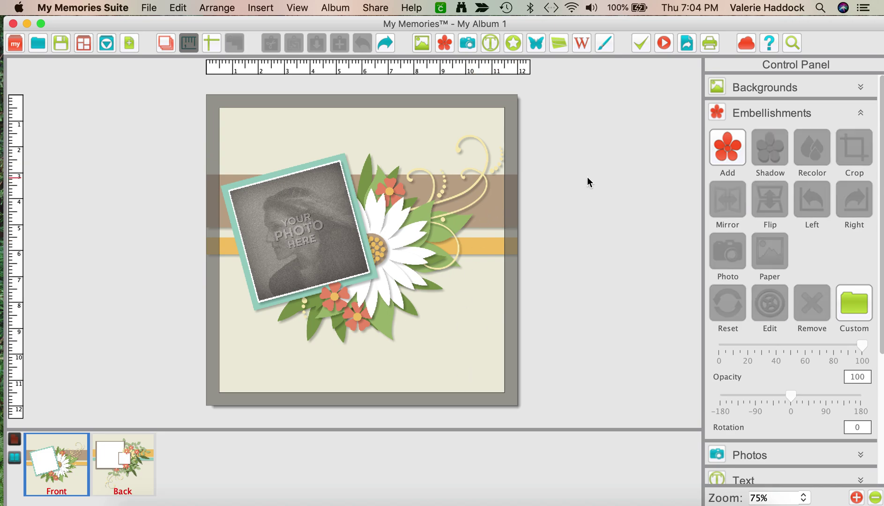
click(510, 191)
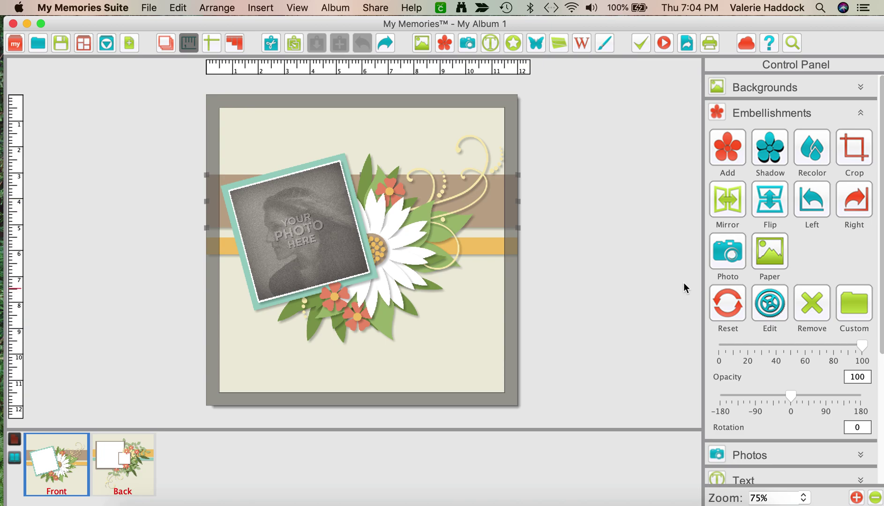
Fill the brown band with BGForestLinen paper.
click(773, 247)
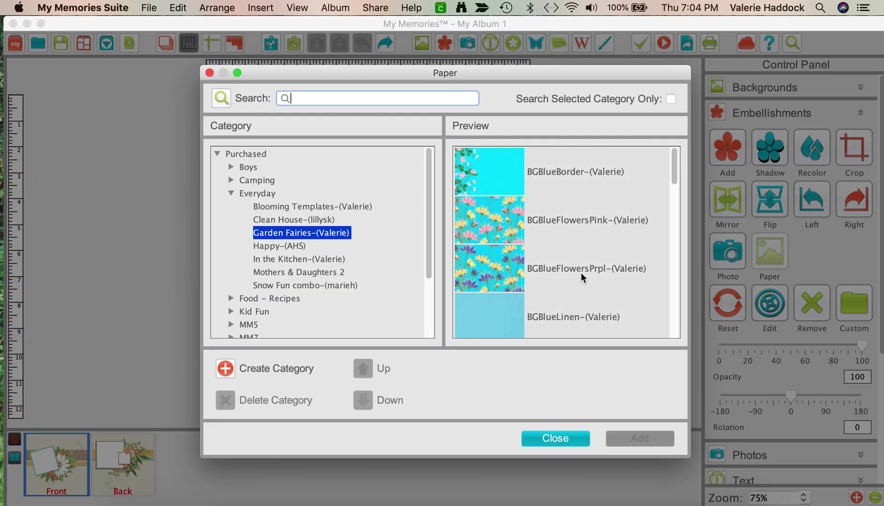
scroll(581, 272, down, 5)
scroll(581, 273, down, 3)
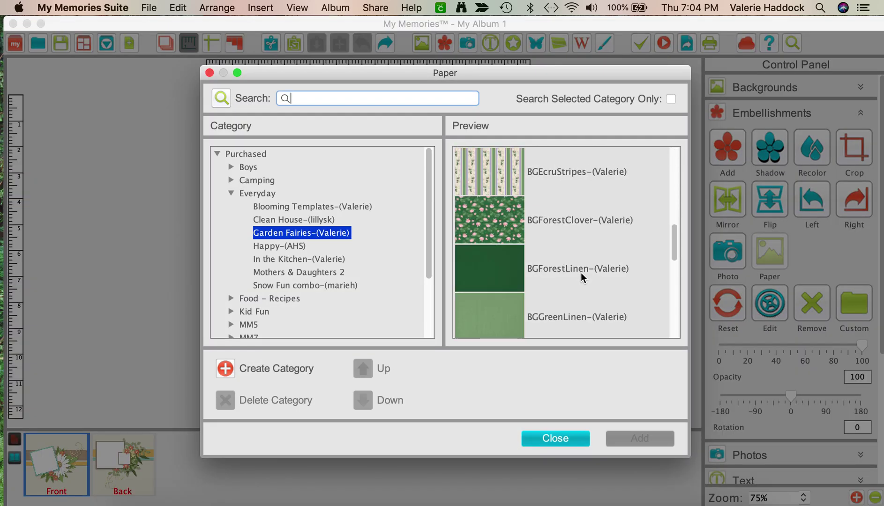
click(503, 272)
click(642, 438)
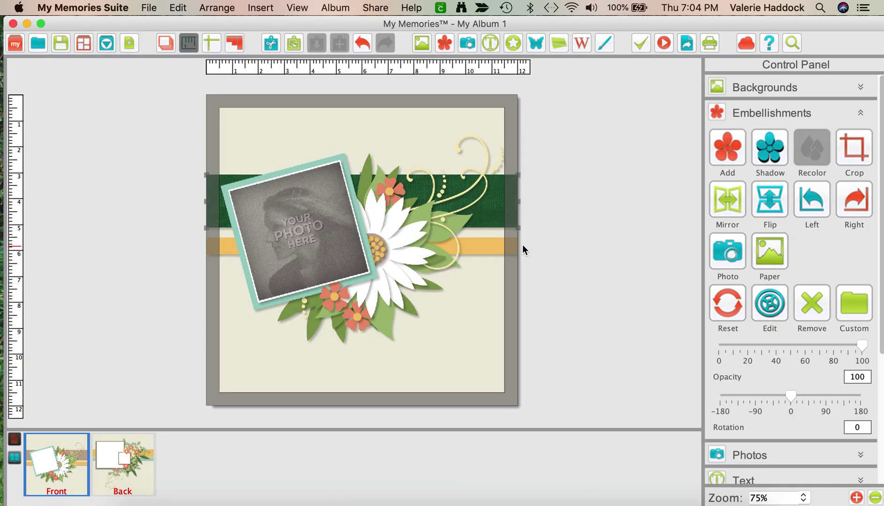
Fill the orange-yellow band with BGYlwLinen paper, then deselect.
click(513, 247)
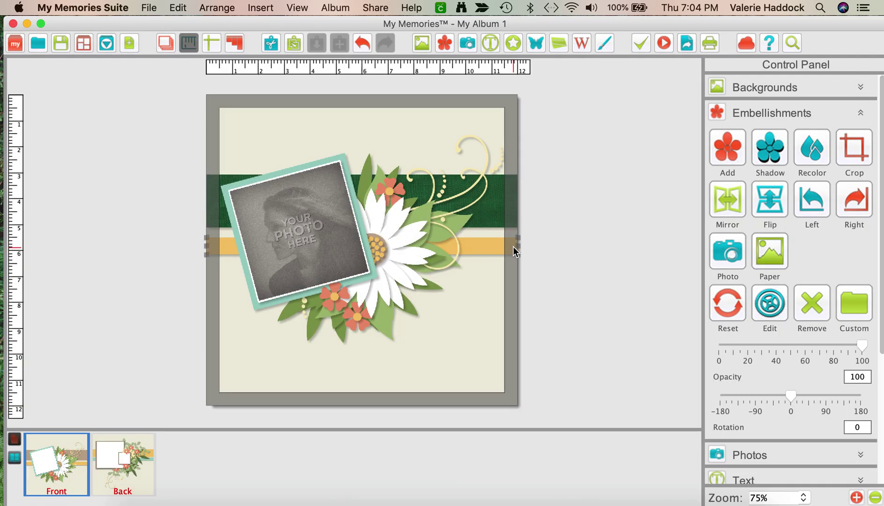
click(772, 249)
scroll(576, 291, down, 10)
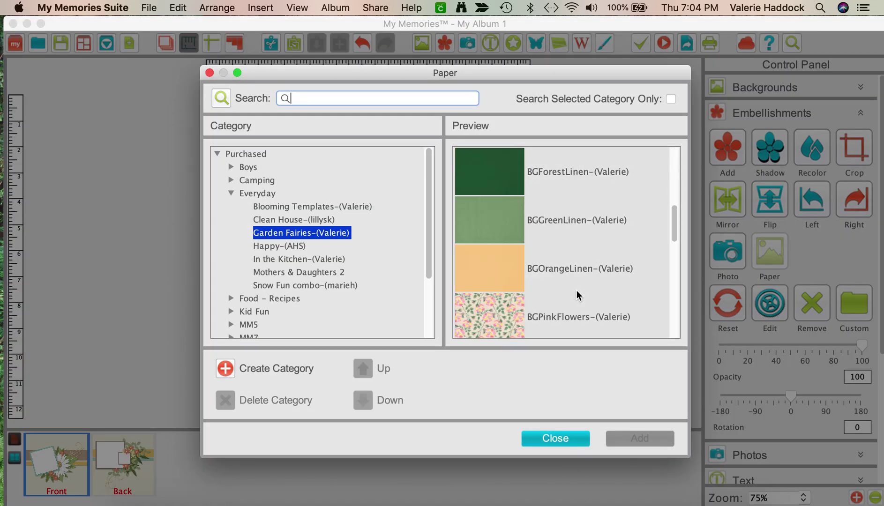
click(514, 315)
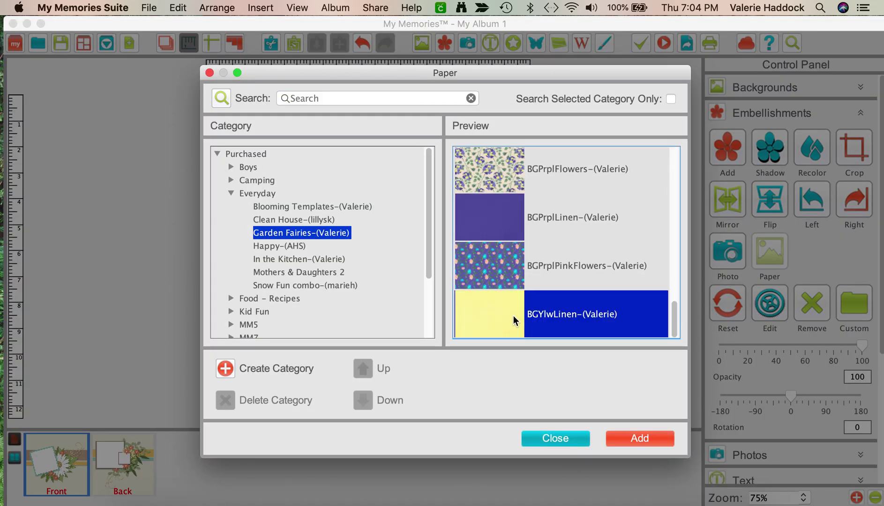
click(616, 439)
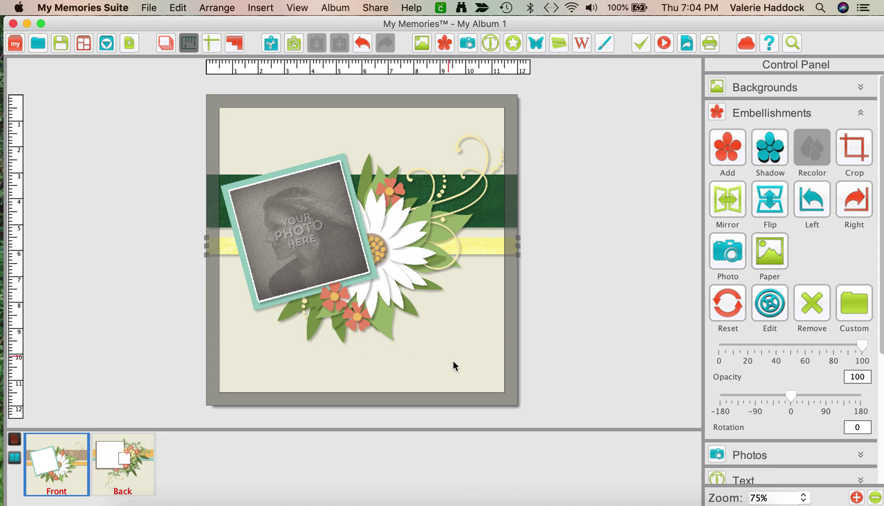
click(478, 358)
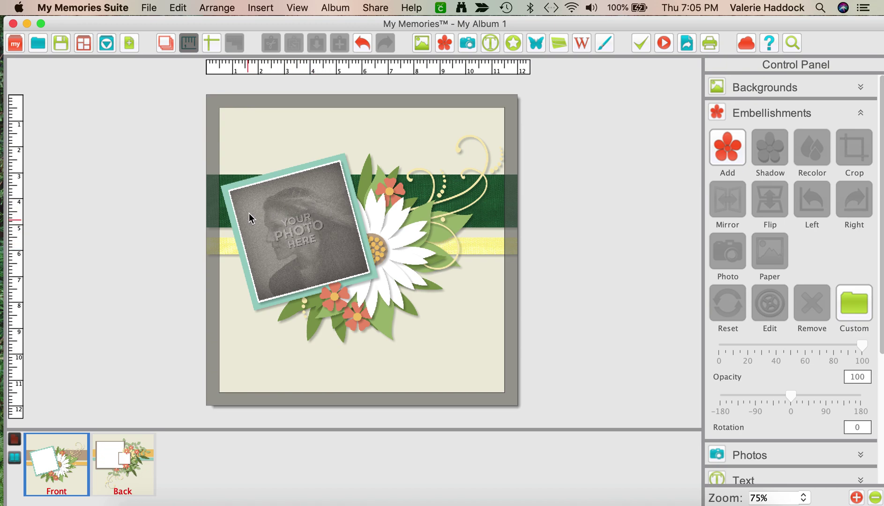
Remove the YOUR PHOTO HERE placeholder and select the bare teal square.
click(312, 226)
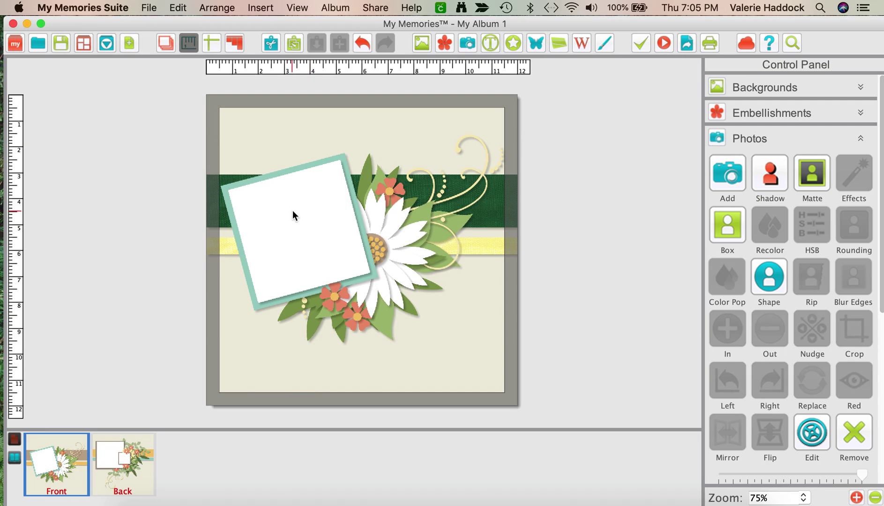
click(301, 215)
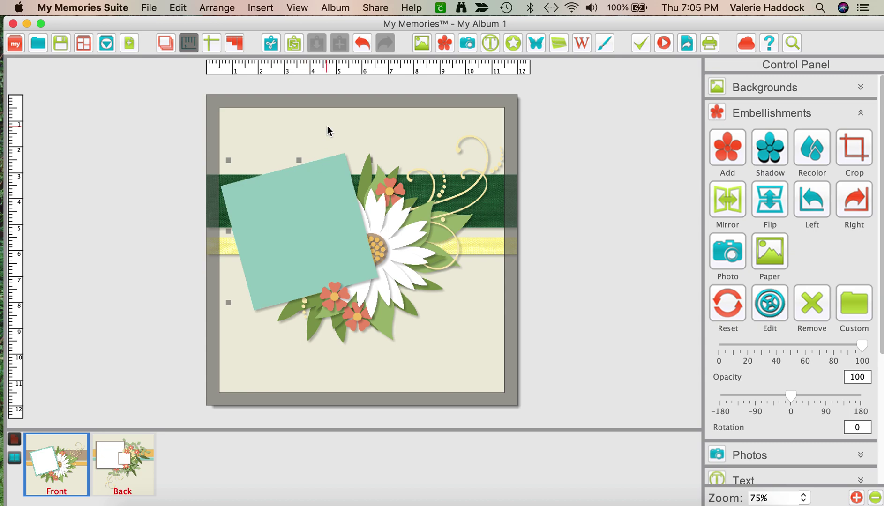
click(325, 200)
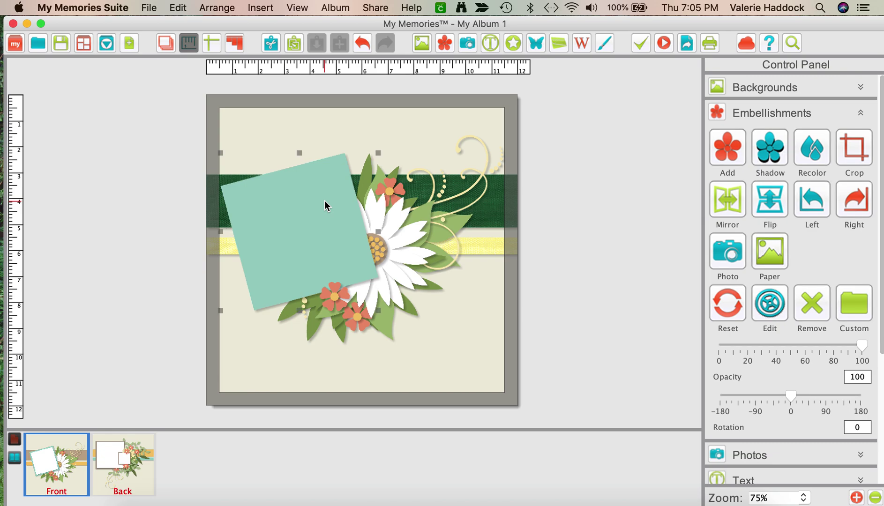
Replace the teal square's fill with BGBrownLinen paper, then select the lower coral flower.
click(770, 247)
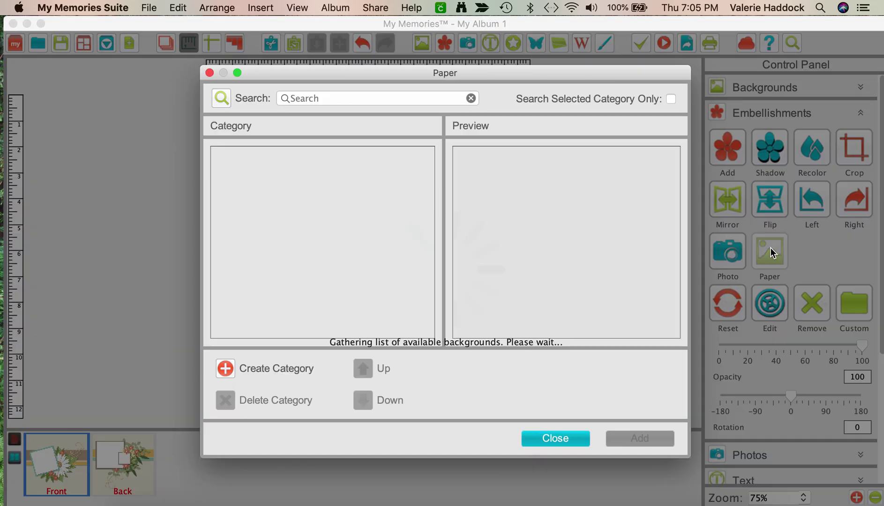
scroll(623, 268, down, 5)
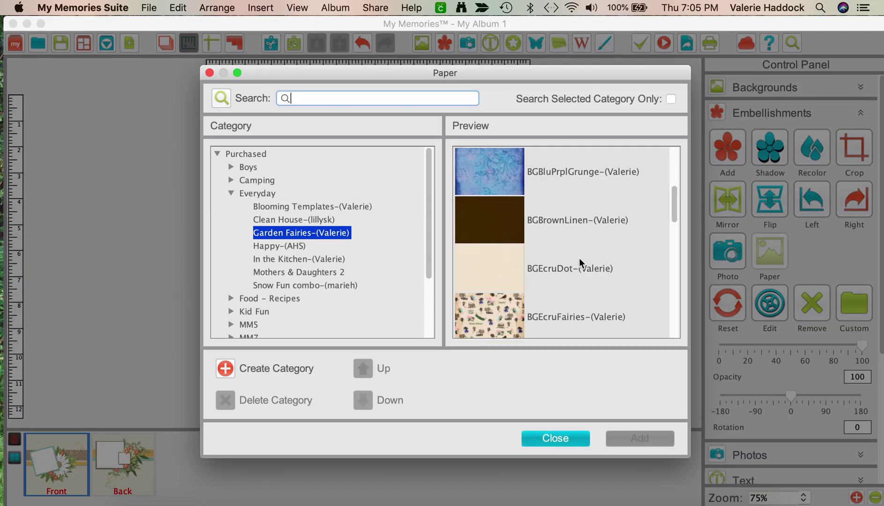
click(477, 223)
click(638, 439)
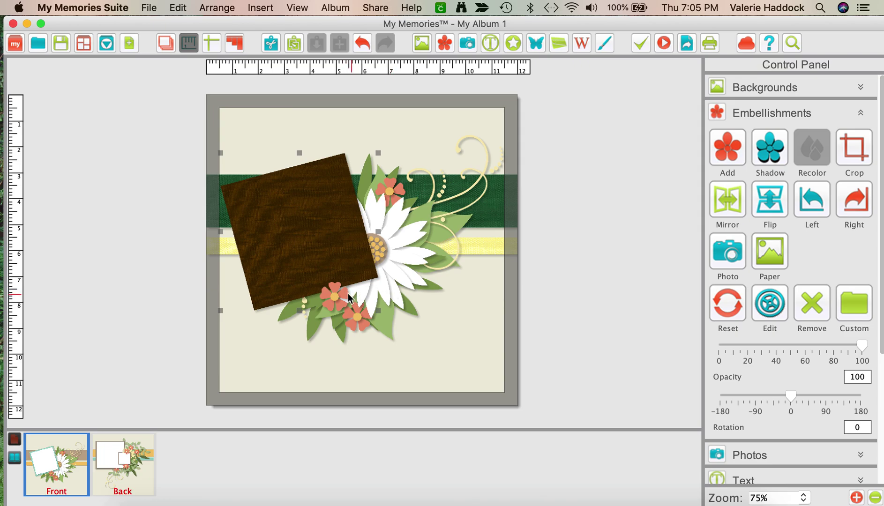
click(335, 297)
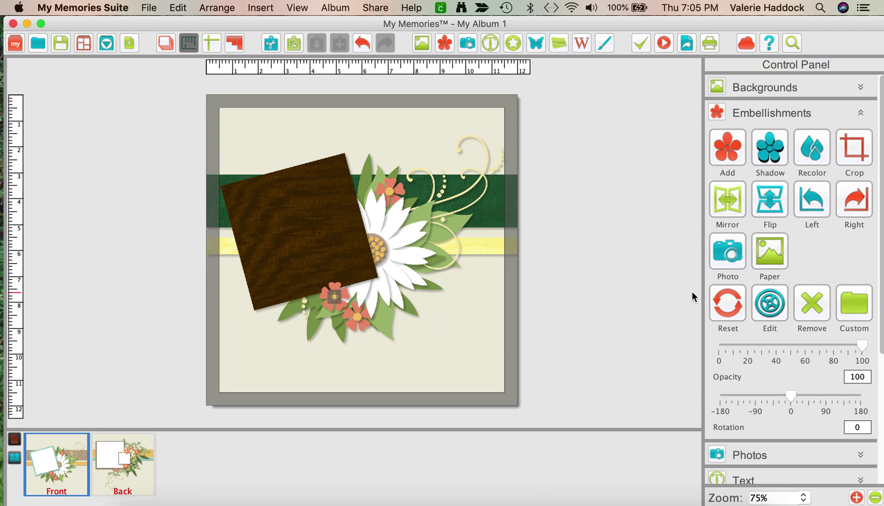
Recolor the small dot embellishment yellow.
click(767, 253)
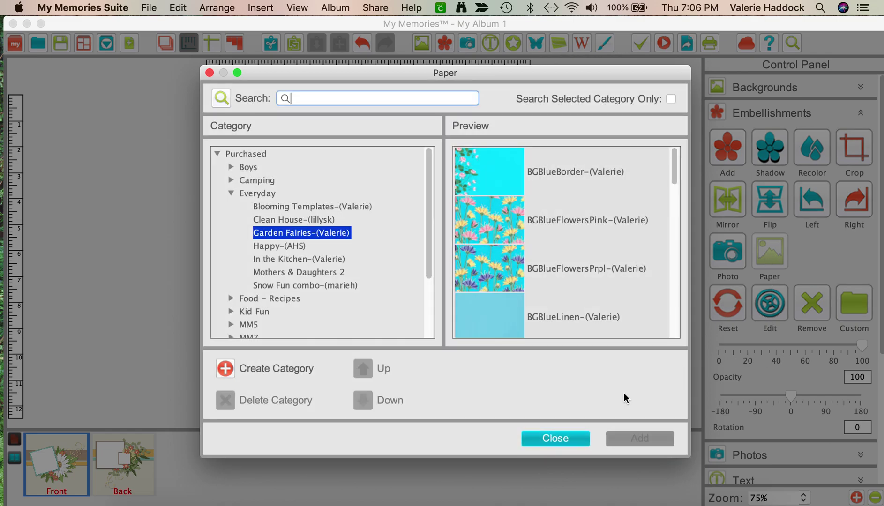
click(563, 439)
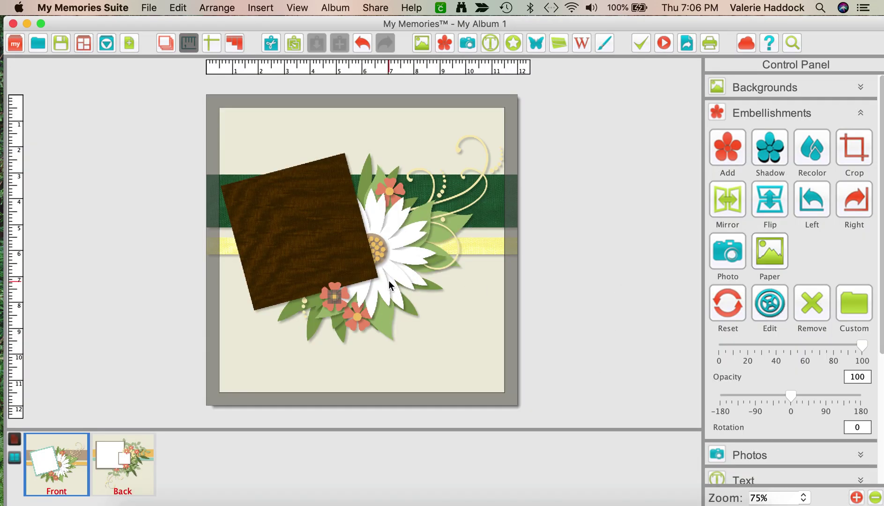
click(812, 149)
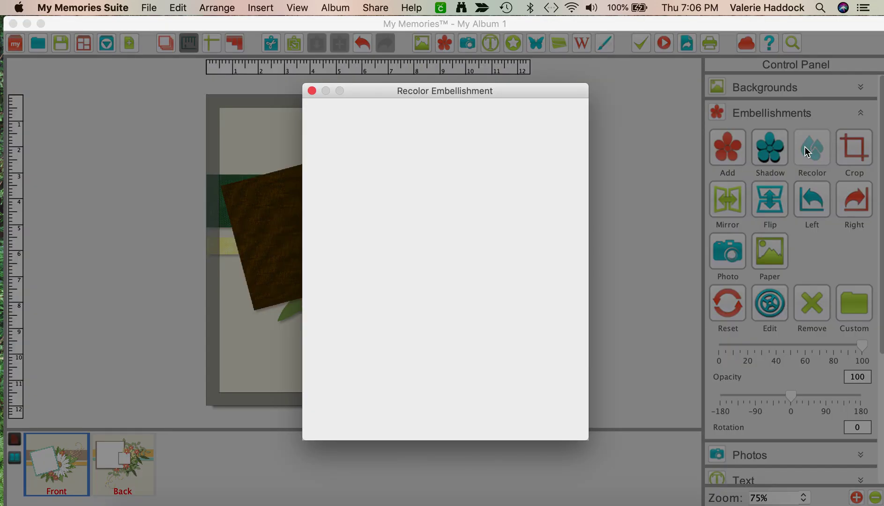
click(529, 338)
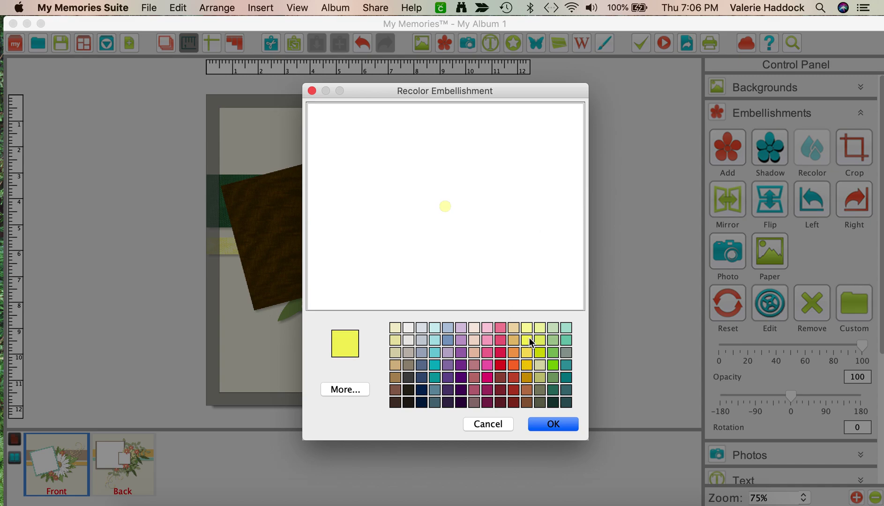
click(554, 424)
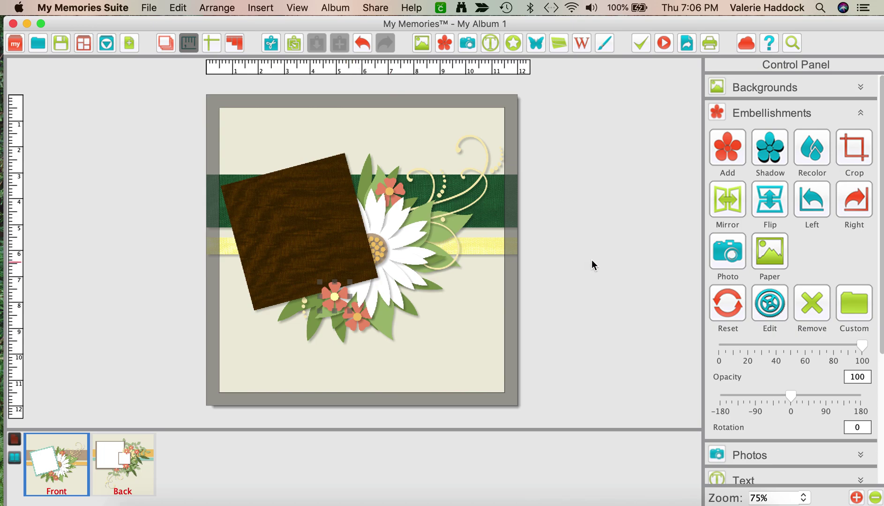
Recolor the small pink flower lavender and clear the selection.
click(808, 147)
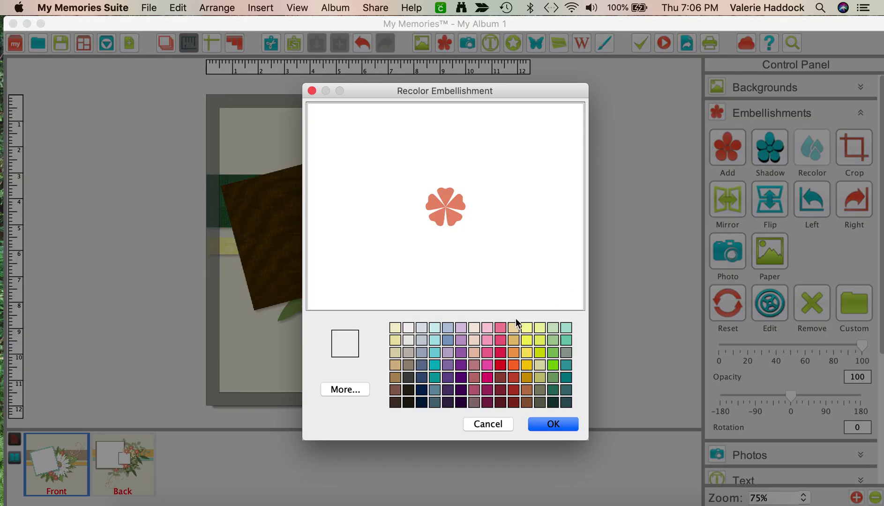
click(462, 339)
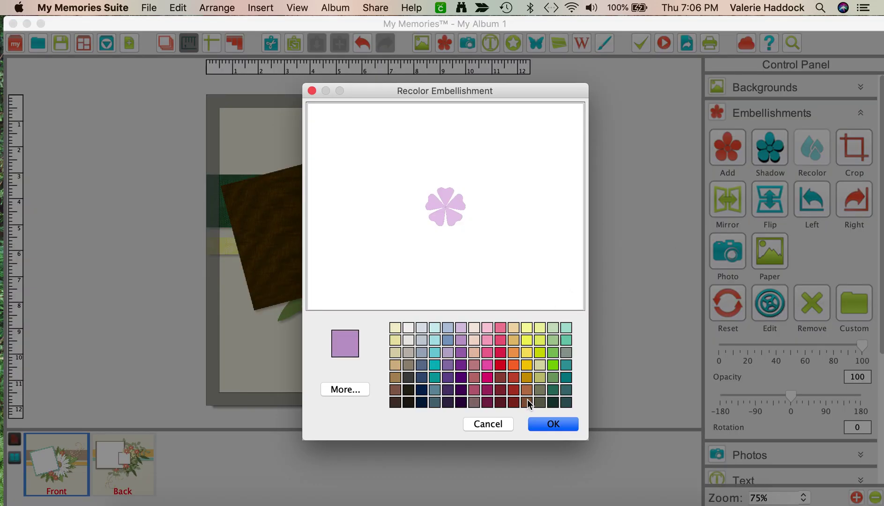
click(544, 422)
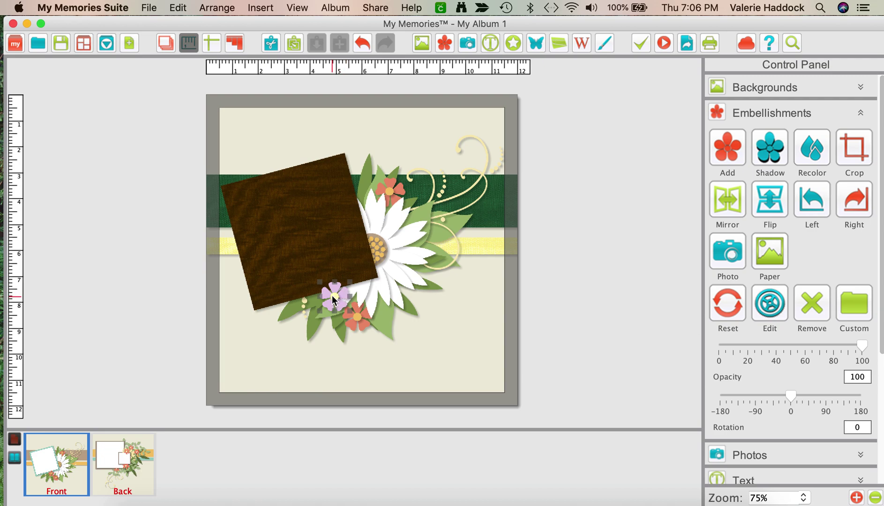
click(507, 400)
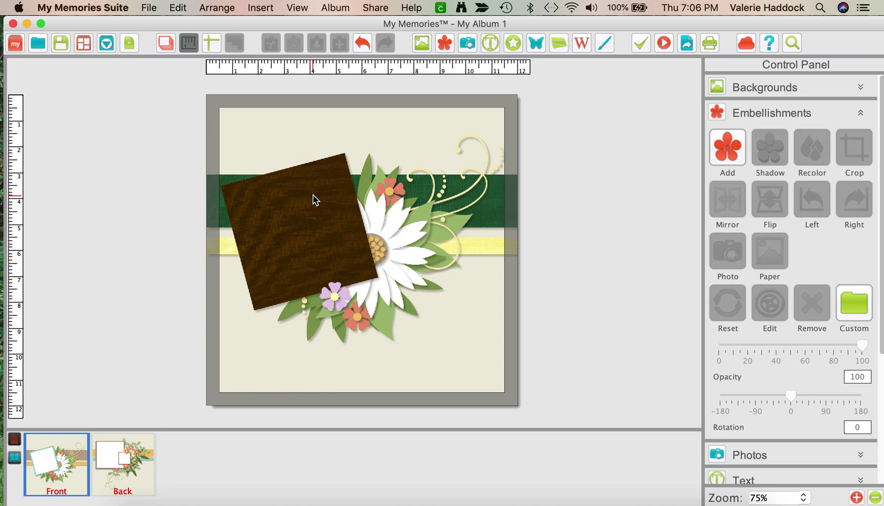
Send the brown square behind the ribbon and daisy, then delete the lavender flower.
click(325, 175)
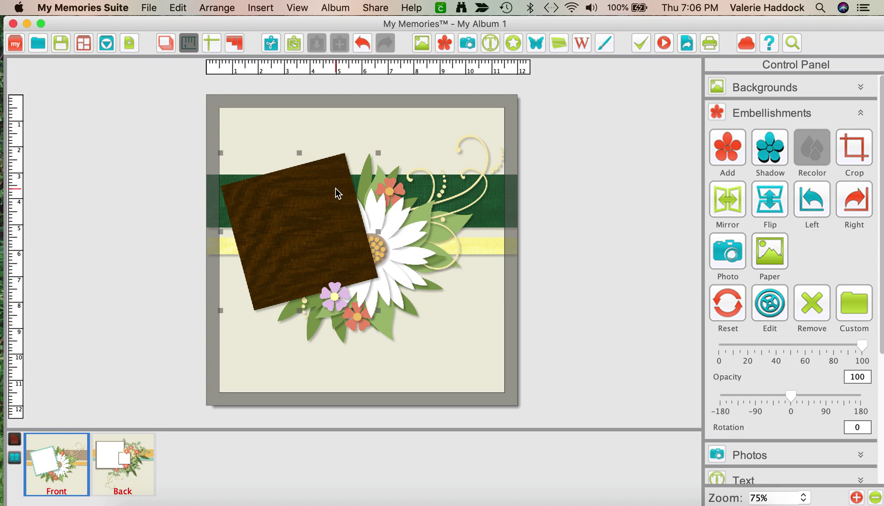
key(super+shift+bracketleft)
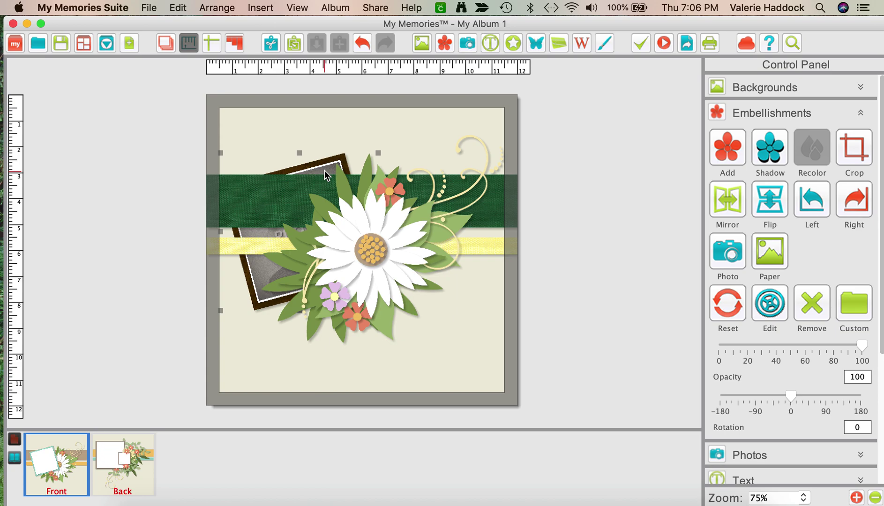
click(481, 388)
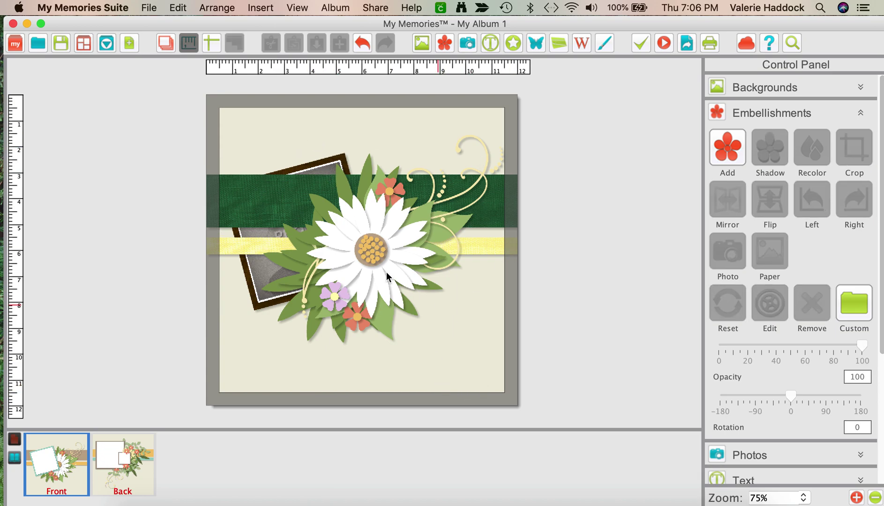
click(336, 299)
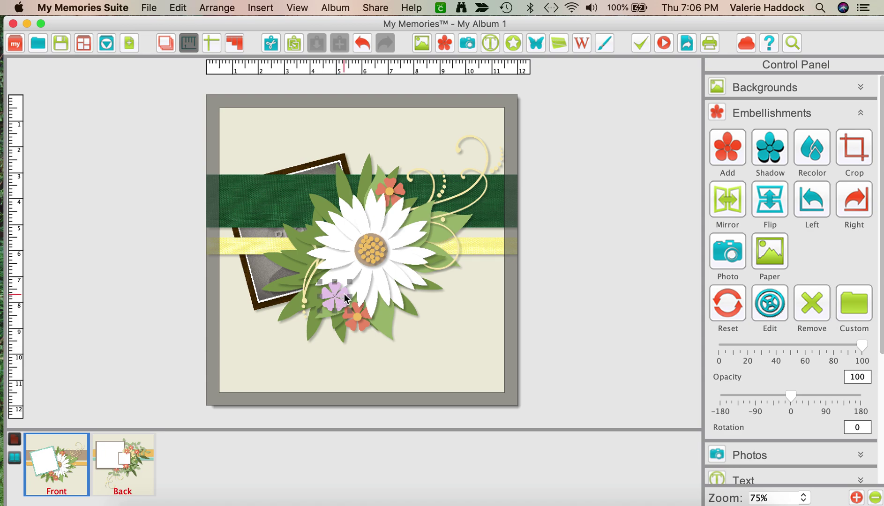
key(Delete)
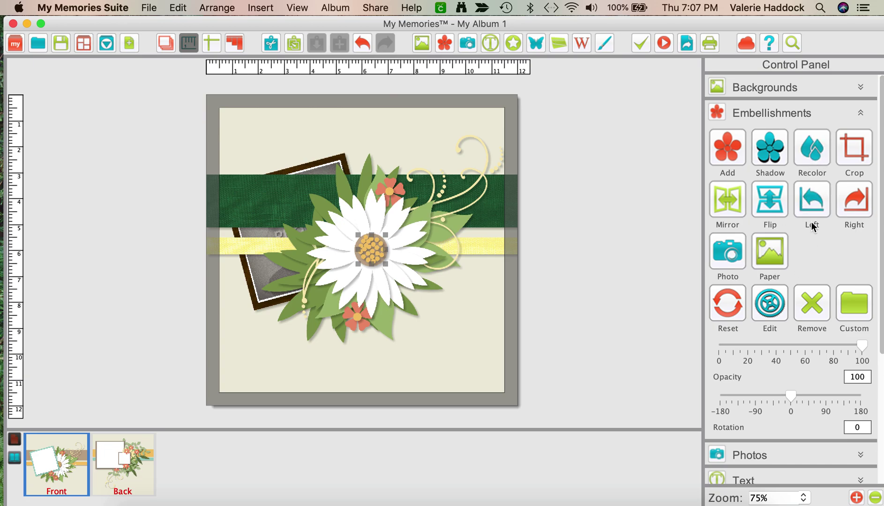
Recolor the daisy's dotted centre orange, then delete it.
click(801, 151)
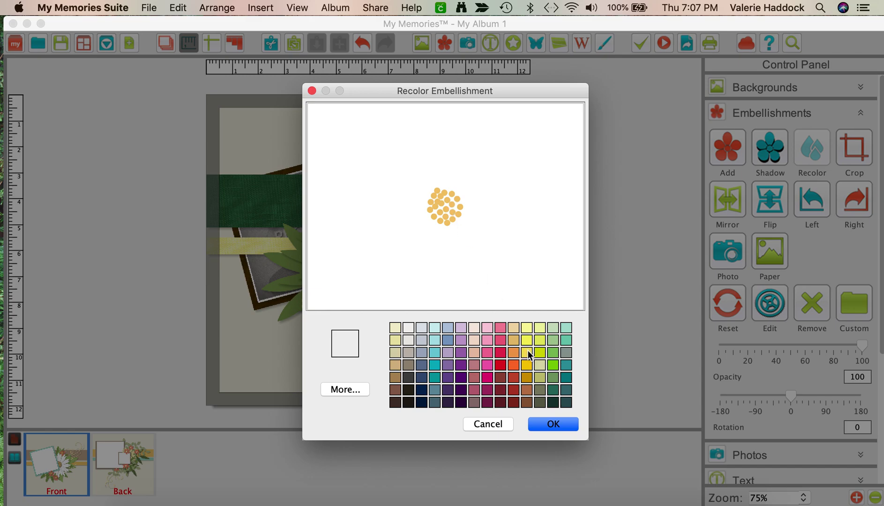
click(513, 353)
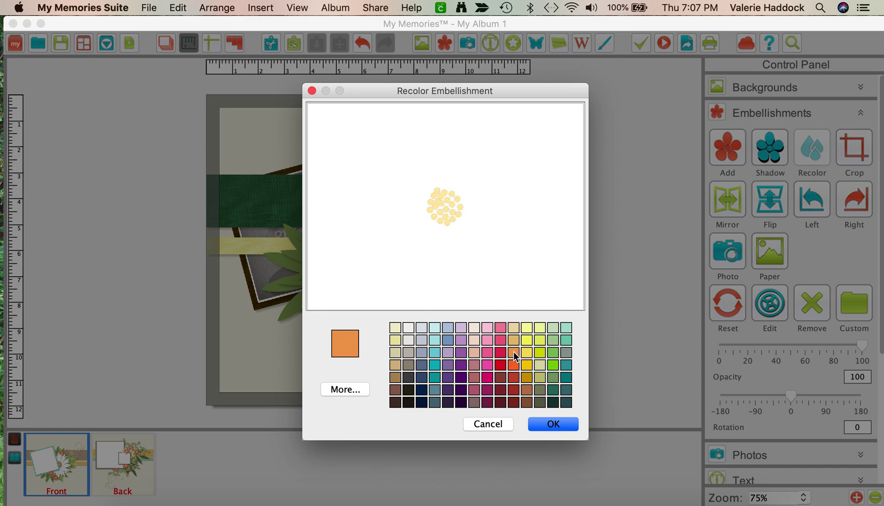
click(569, 424)
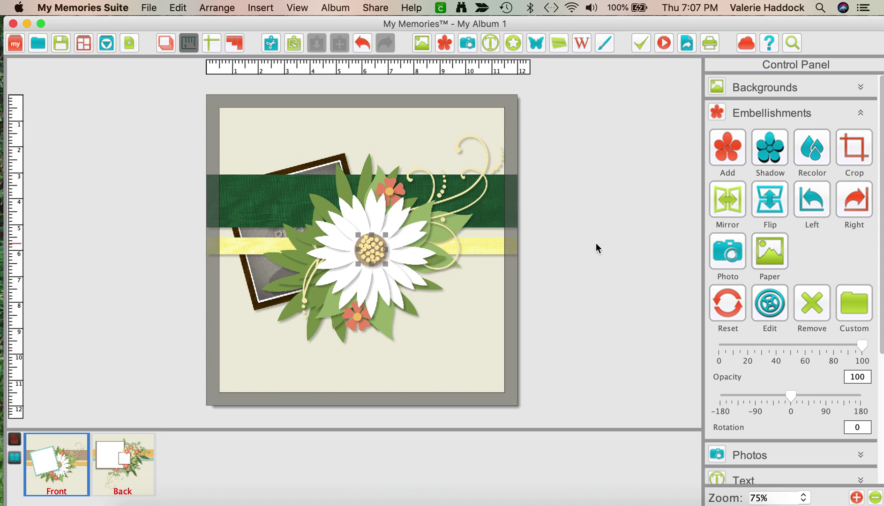
key(Delete)
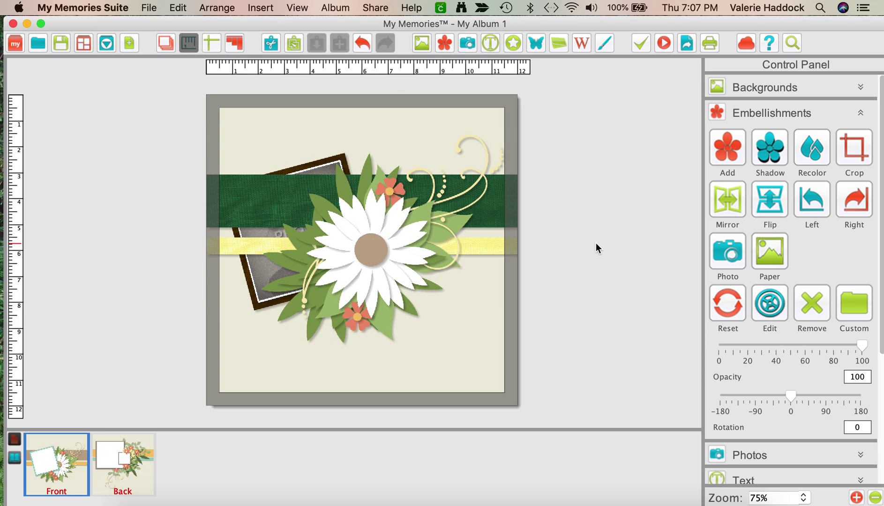
Recolor the tan flower centre yellow and send it behind the petals.
click(372, 251)
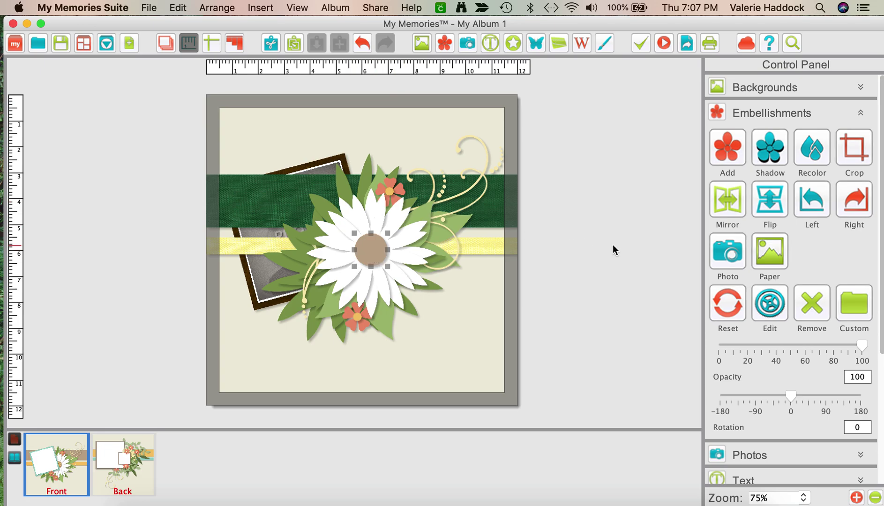
click(812, 149)
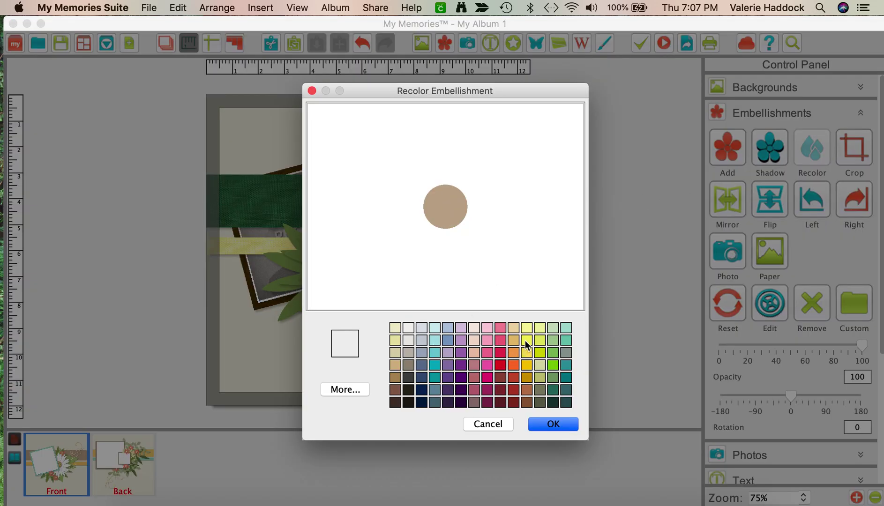
click(525, 340)
click(564, 423)
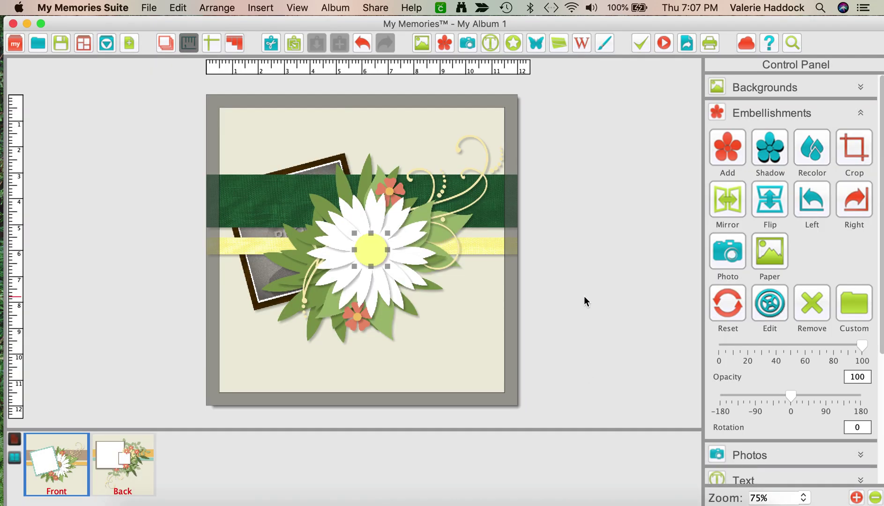
key(super+bracketleft)
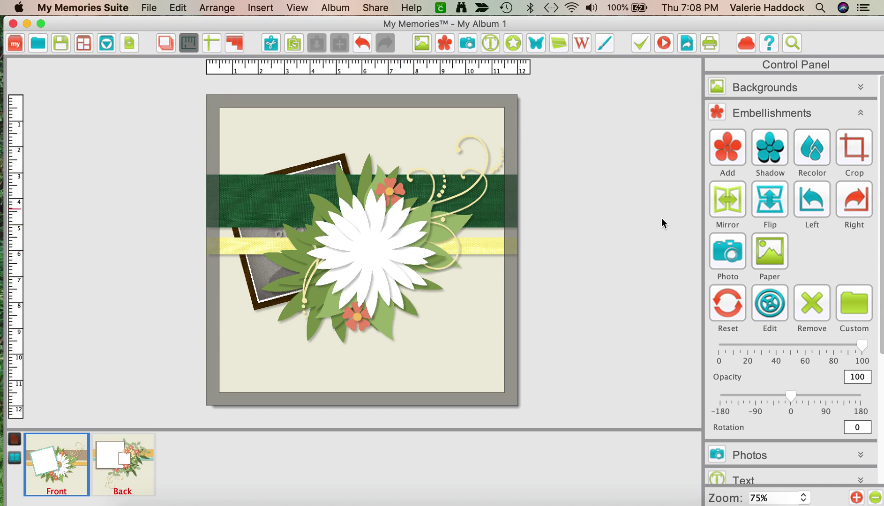
Select the large white daisy in the middle of the flower cluster.
click(371, 259)
Try a BGPinkLinen paper fill on the white flower, then undo it.
click(768, 251)
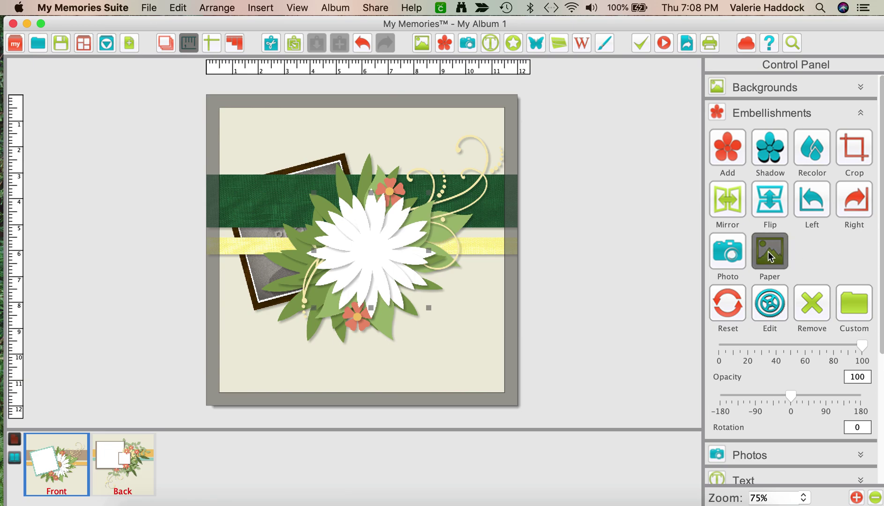
scroll(544, 294, down, 13)
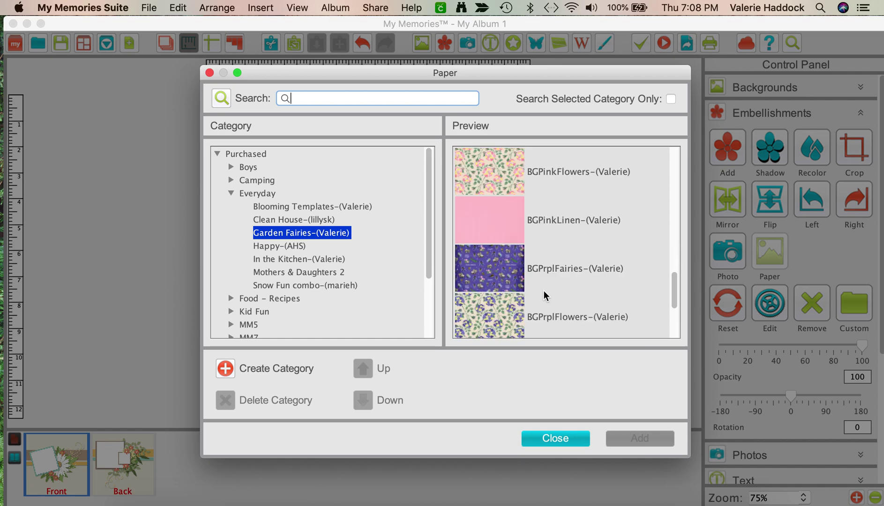
click(494, 212)
click(628, 438)
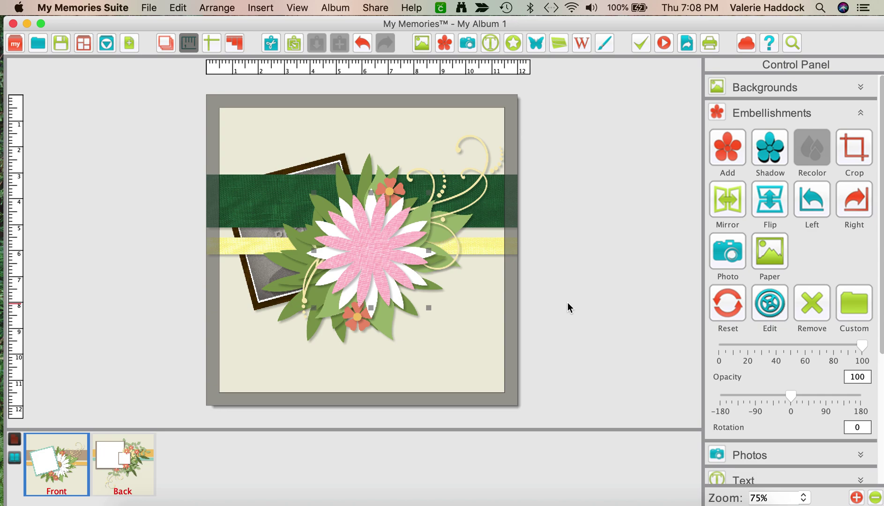
key(super+z)
Send the white flower, both orange flowers and the tall centre leaf backward behind the leaves.
click(364, 237)
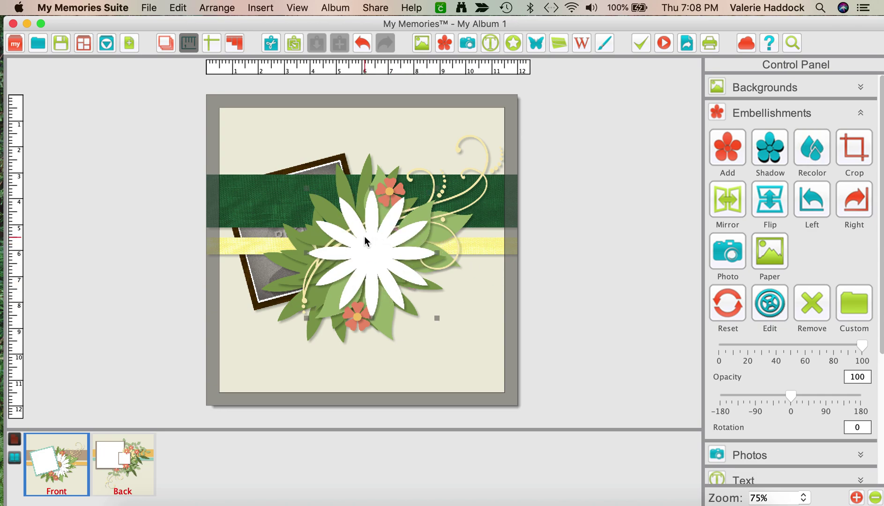
key(super+bracketleft)
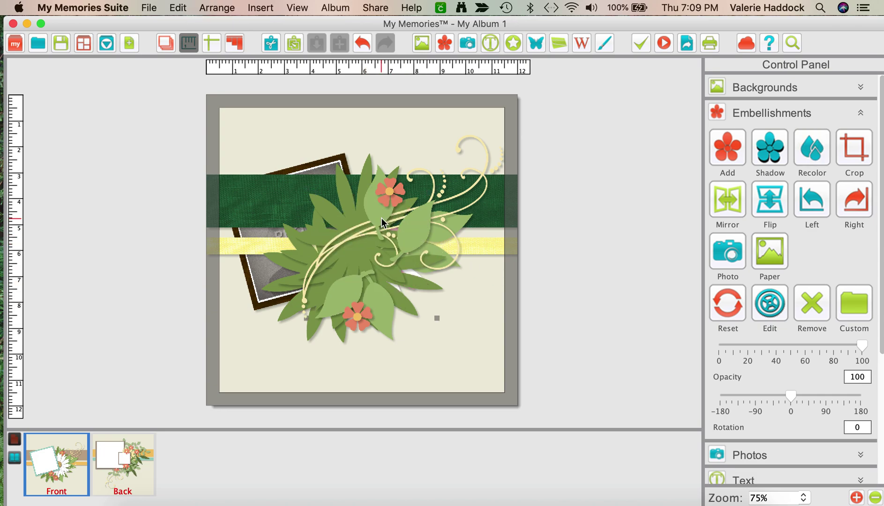
click(359, 315)
key(super+bracketleft)
key(super+bracketleft)
click(389, 190)
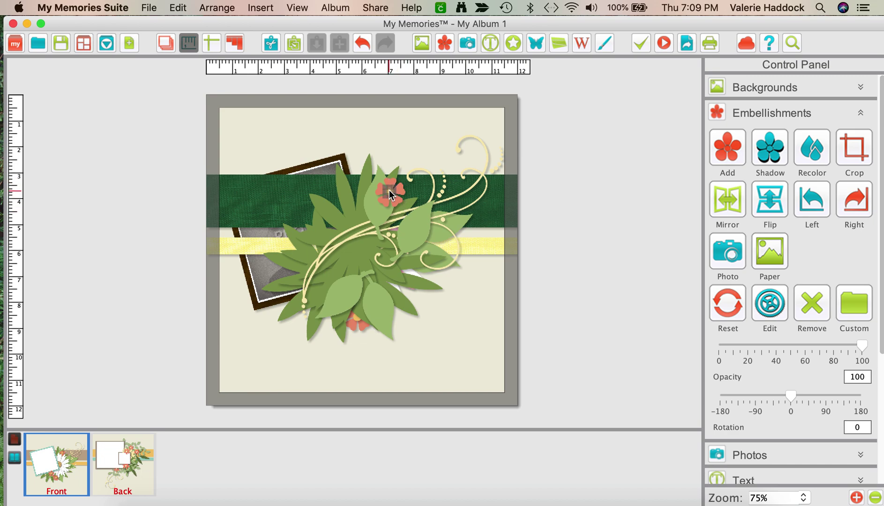
key(super+bracketleft)
click(391, 187)
key(super+bracketleft)
click(385, 209)
key(super+bracketleft)
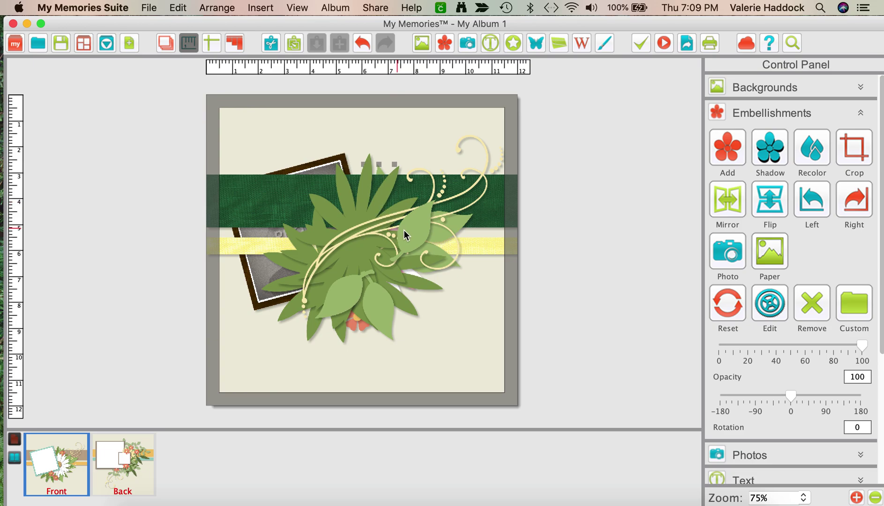
Fill the right-hand leaf with the BGForestLinen paper.
click(404, 230)
click(770, 251)
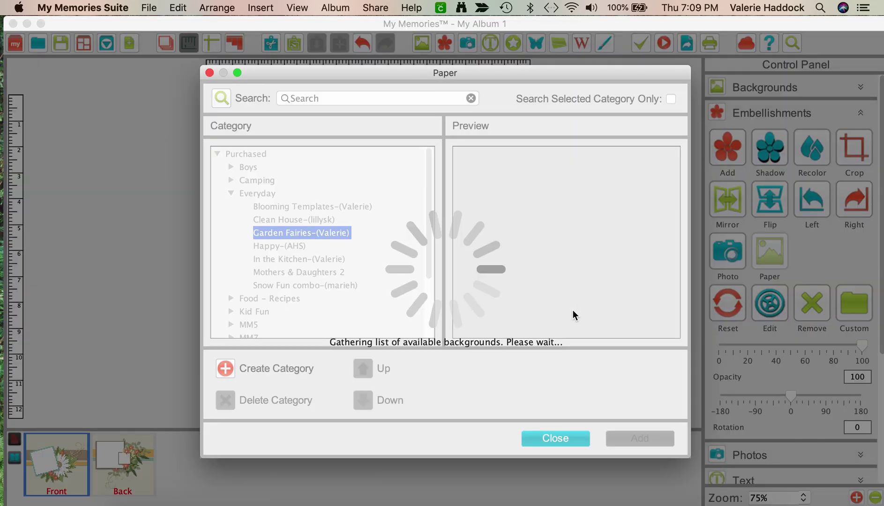
scroll(551, 311, down, 4)
scroll(550, 310, down, 5)
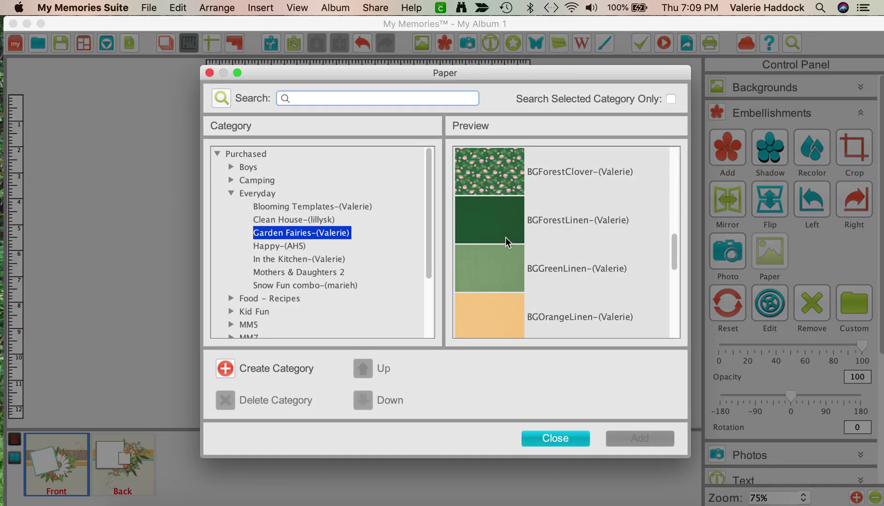
click(499, 226)
click(615, 439)
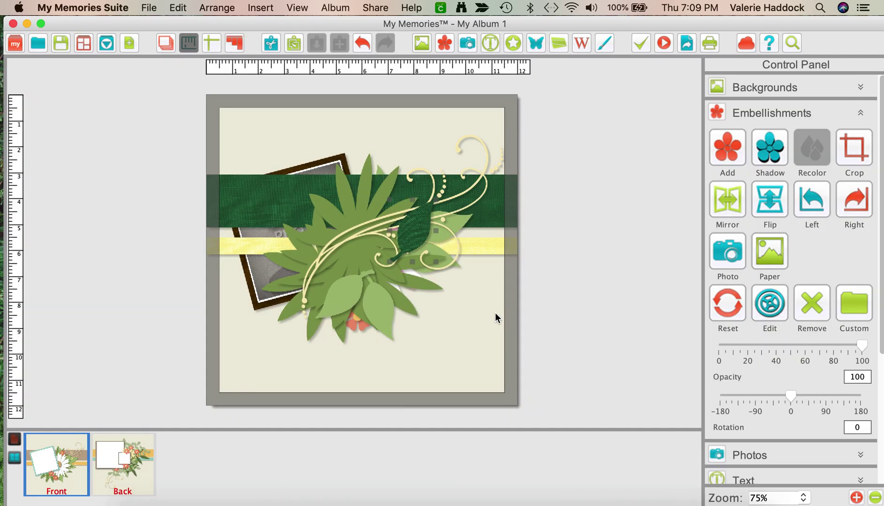
Fill the lower leaf with BGForestLinen paper and send the light green leaf to the back.
key(super+shift+b)
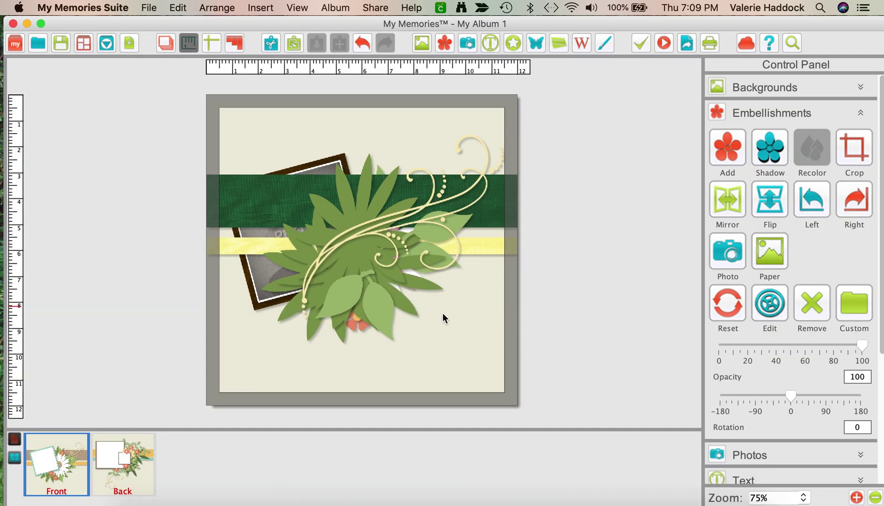
click(372, 314)
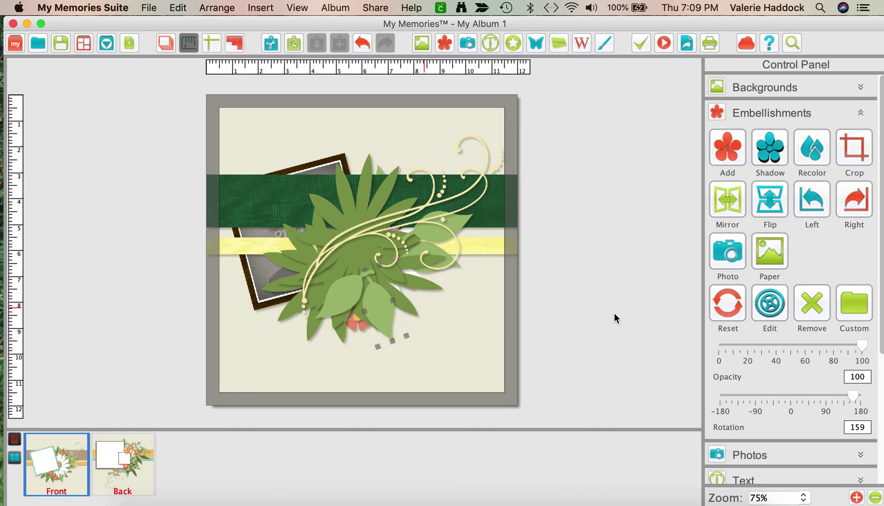
click(770, 253)
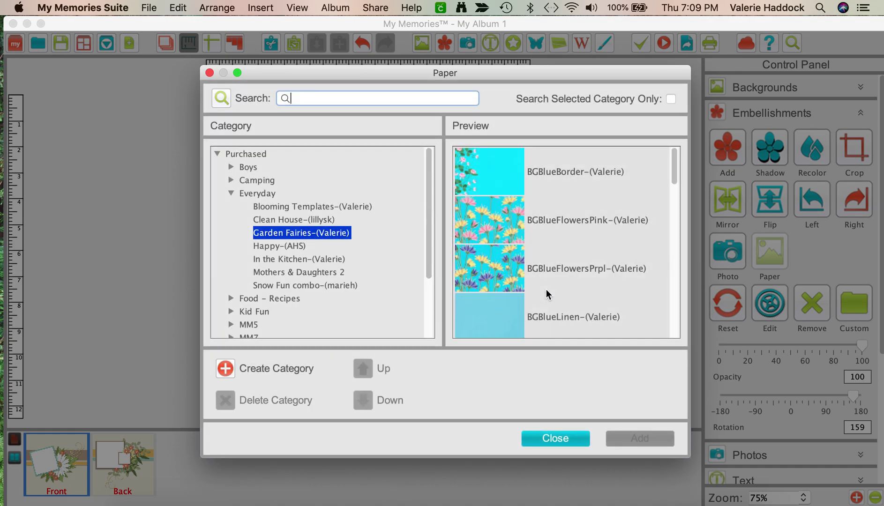
scroll(546, 289, down, 10)
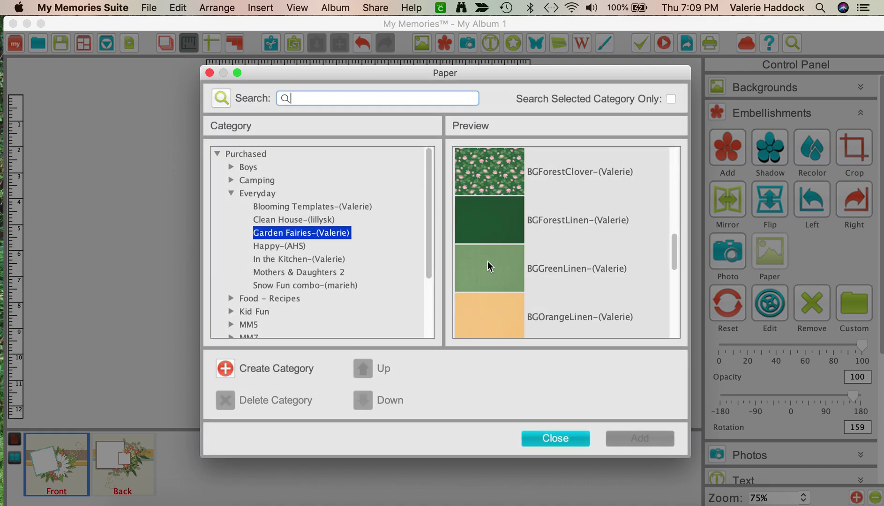
click(496, 223)
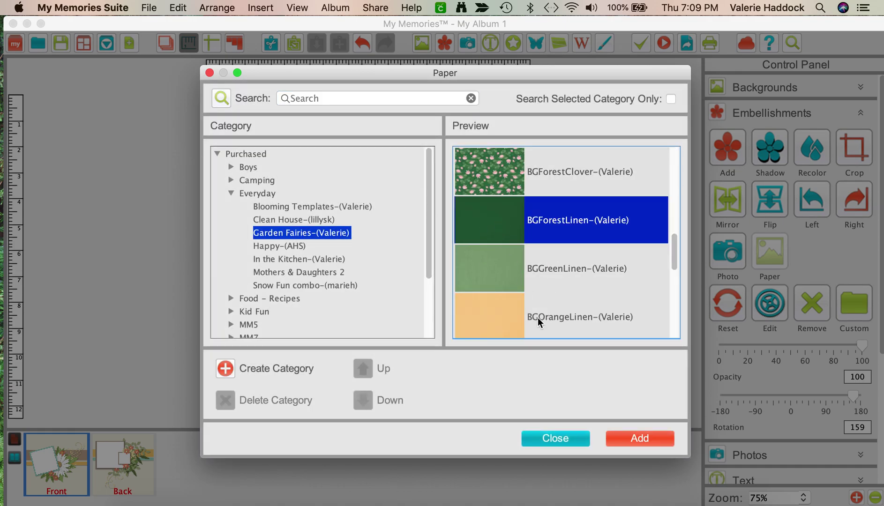
click(623, 437)
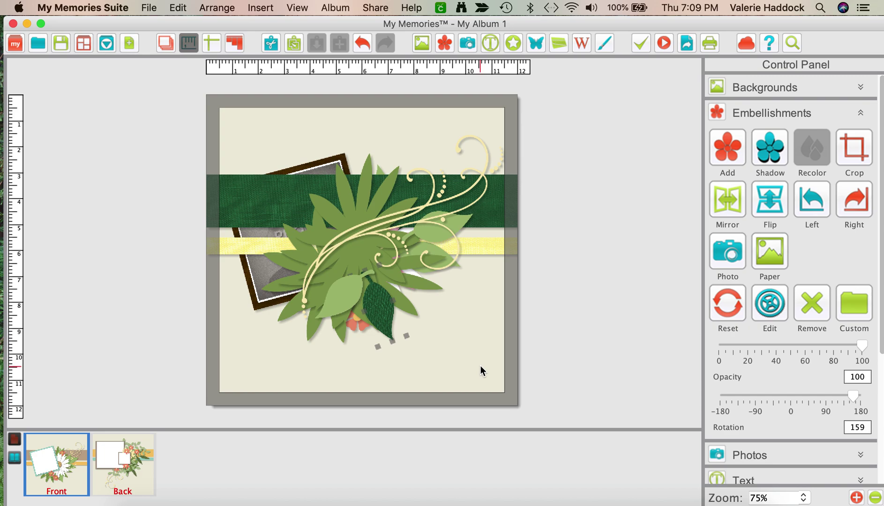
click(344, 299)
key(super+shift+bracketleft)
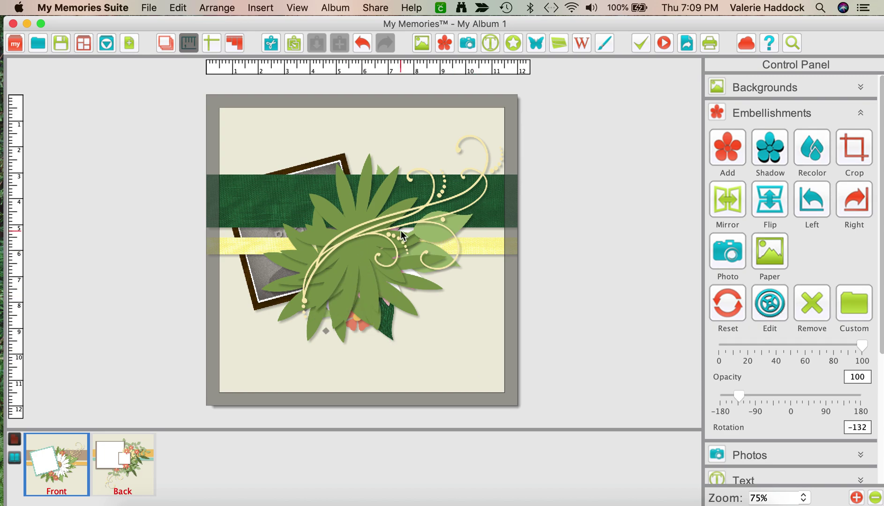
Fill the beaded swirl with the BGGreenLinen paper.
click(459, 220)
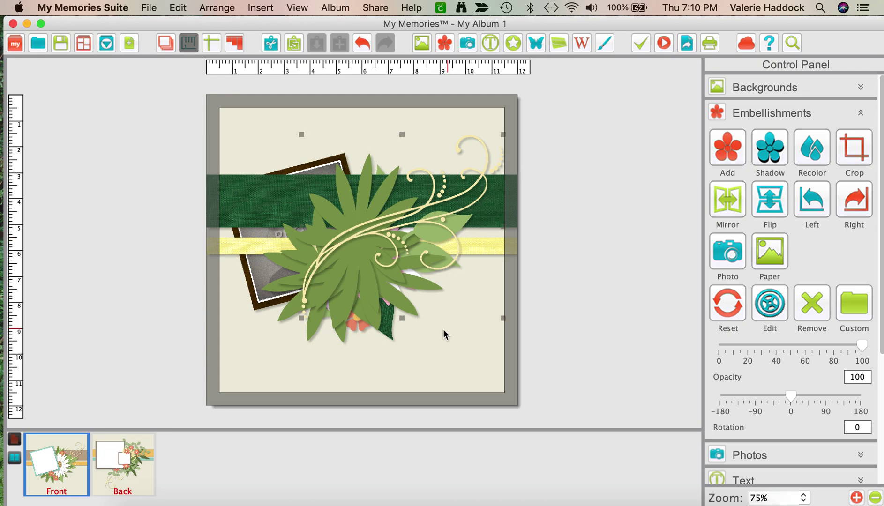
click(455, 356)
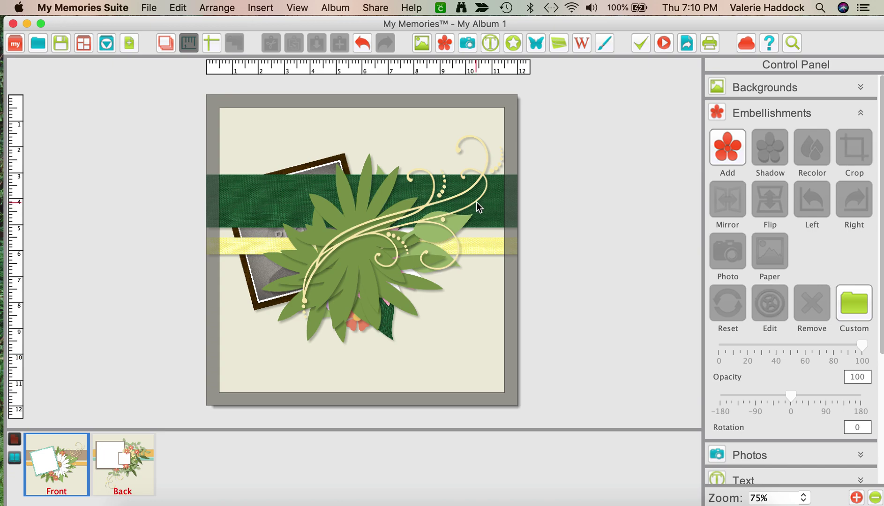
click(424, 206)
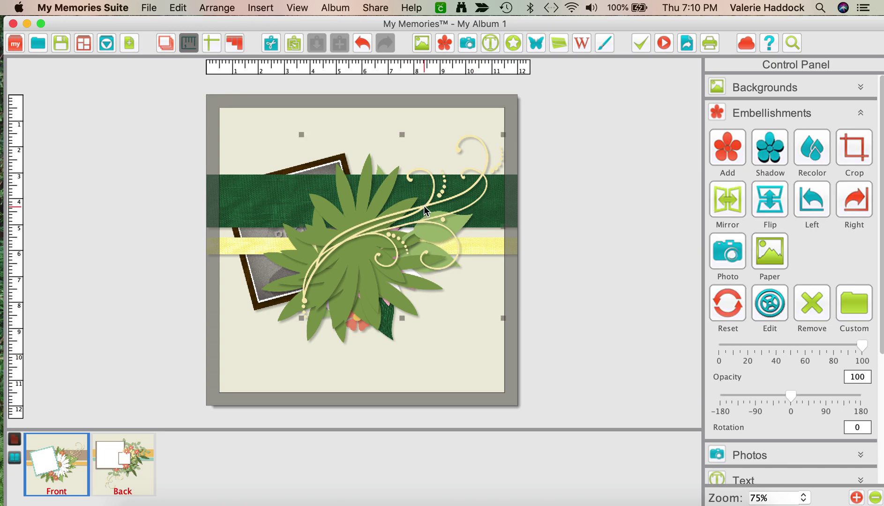
click(772, 250)
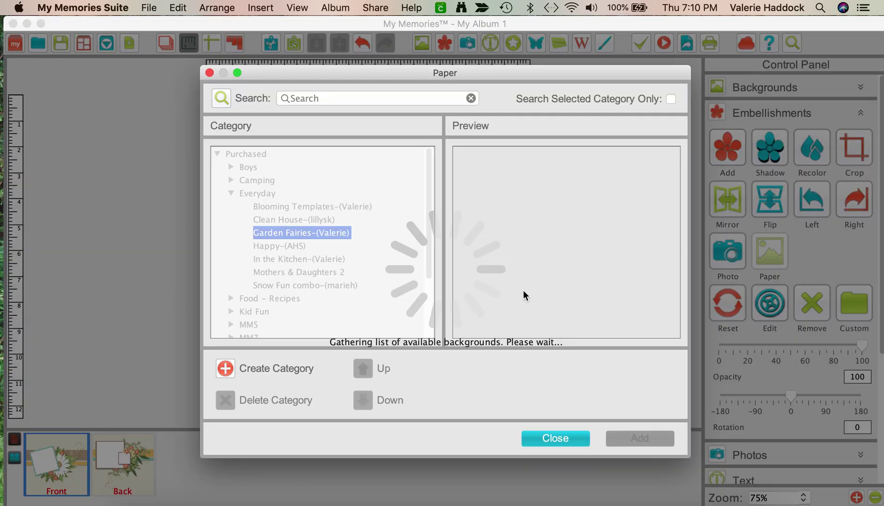
scroll(526, 270, down, 3)
scroll(526, 269, down, 5)
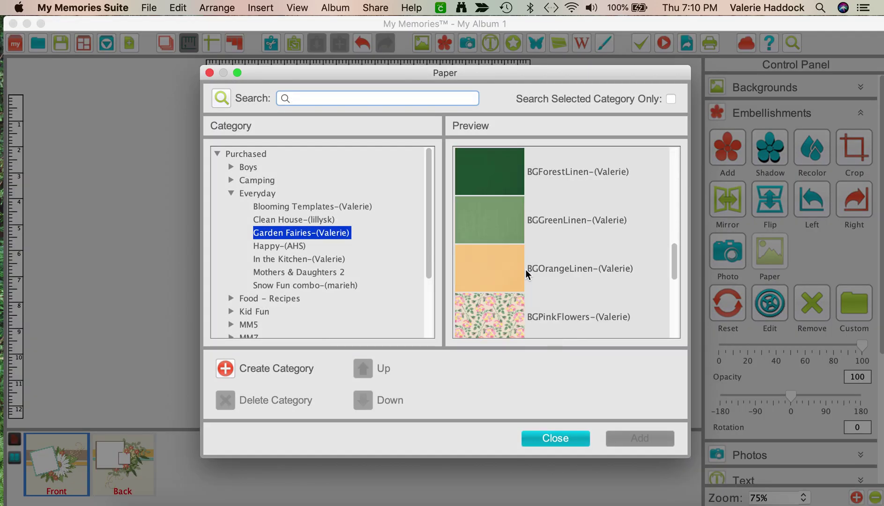
click(499, 213)
click(623, 435)
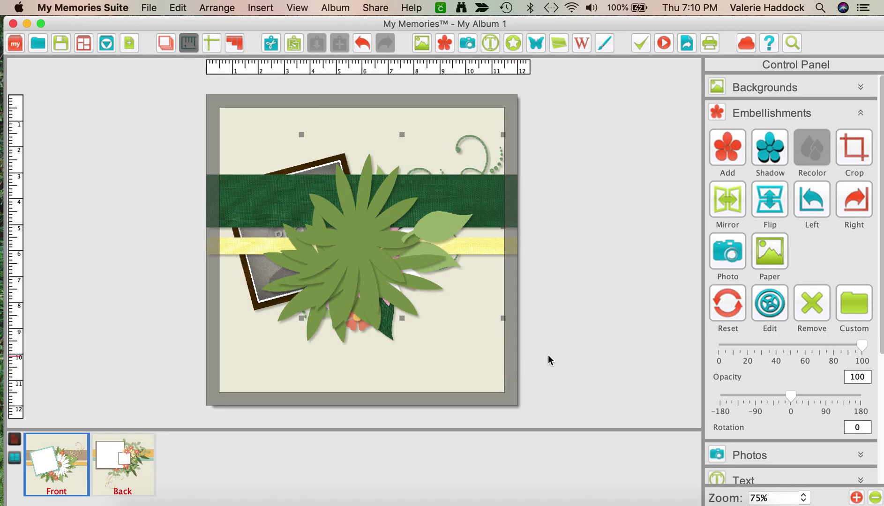
click(433, 220)
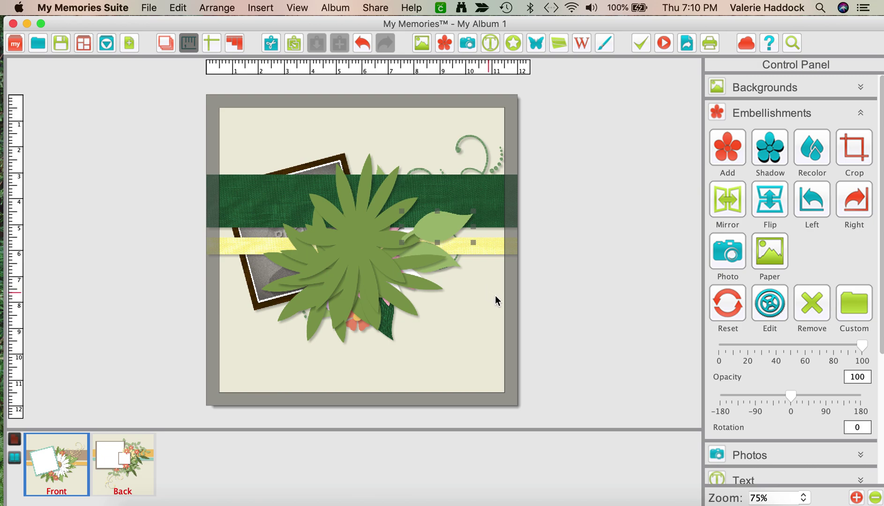
Rotate the large green flower to about 73 degrees and try a BGGreenLinen paper fill on it.
click(543, 299)
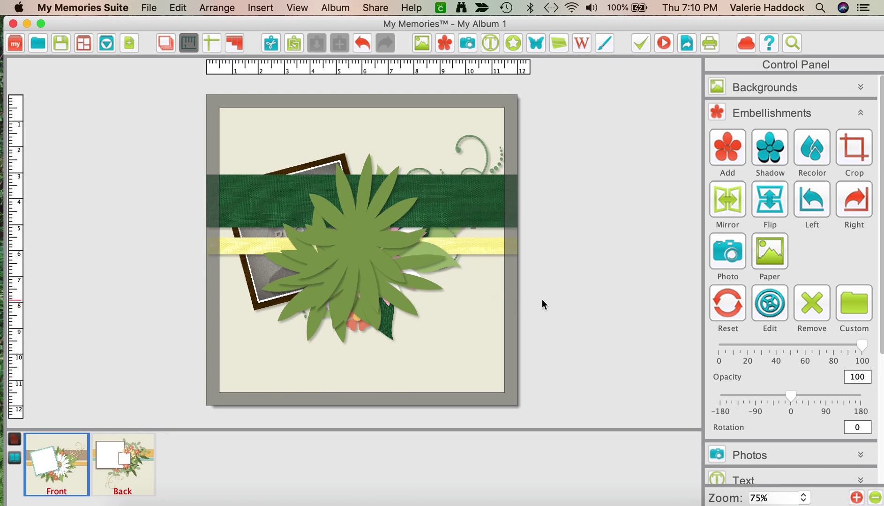
click(350, 229)
drag(349, 228, 590, 232)
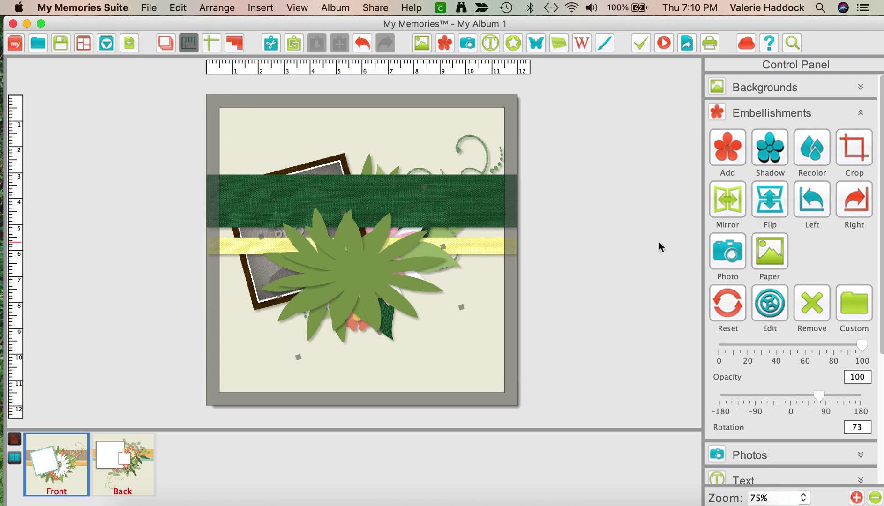
click(774, 254)
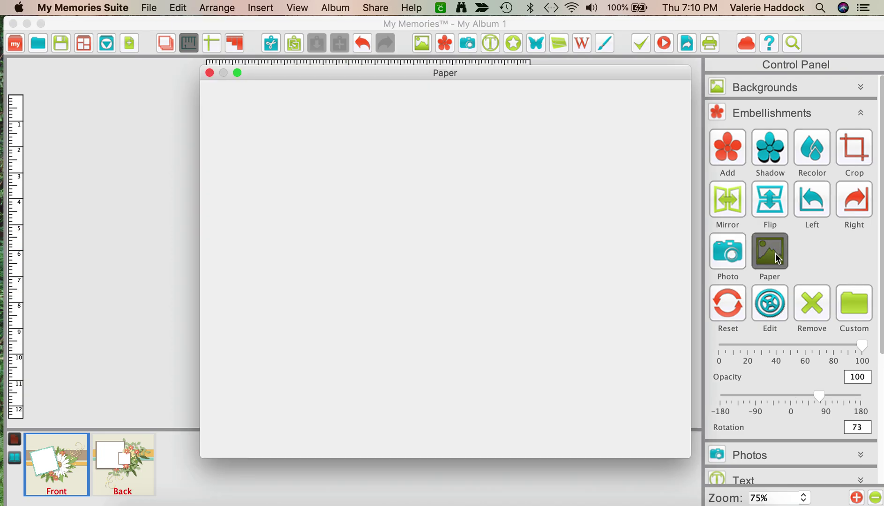
scroll(565, 288, down, 10)
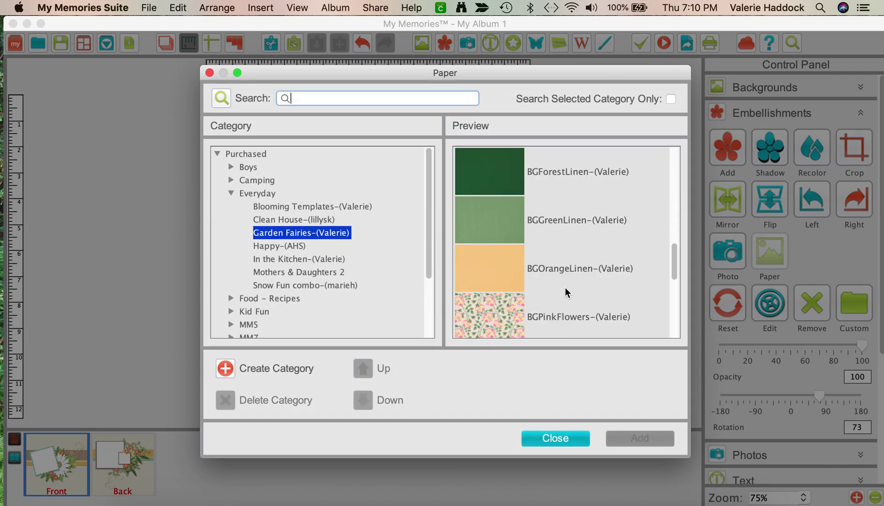
click(517, 233)
click(623, 437)
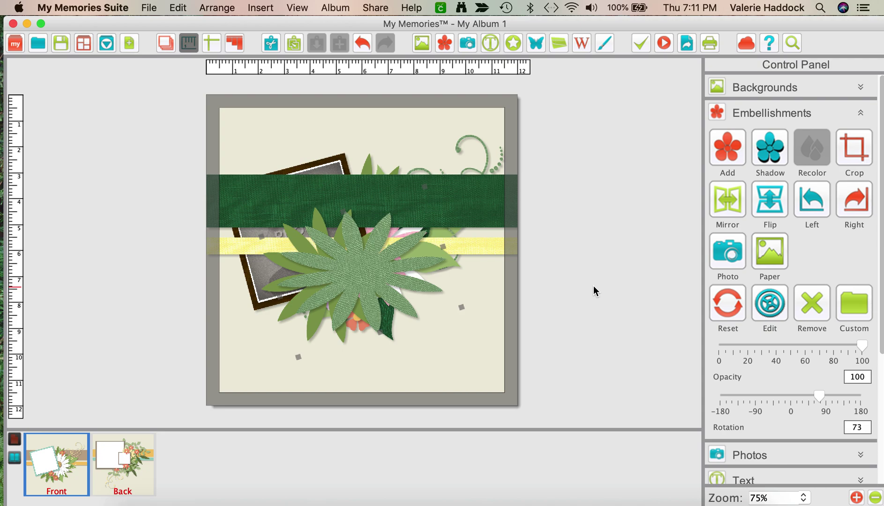
key(super+z)
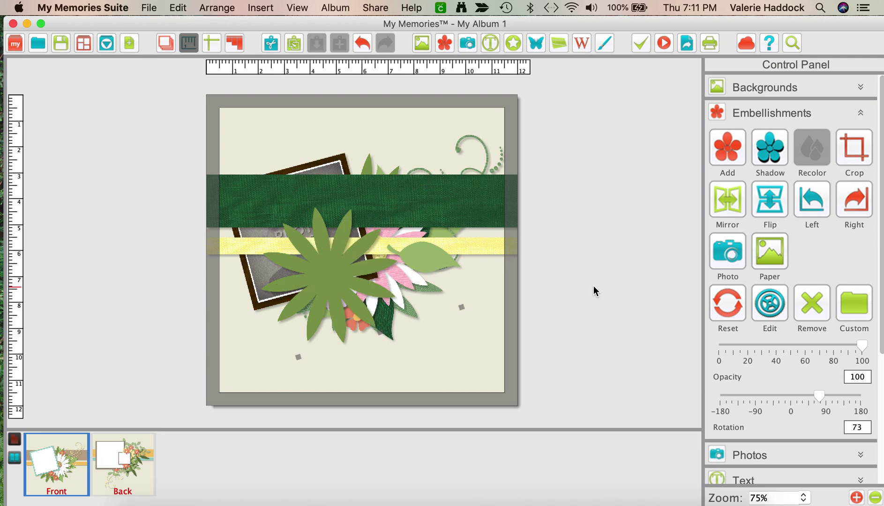
Send the solid green flower, dark green ribbon and yellow ribbon to the back.
click(426, 258)
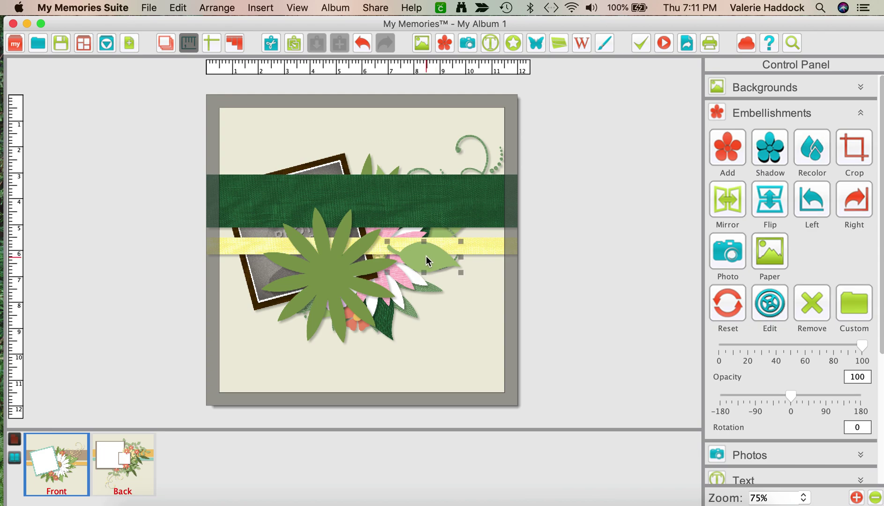
click(324, 272)
key(super+b)
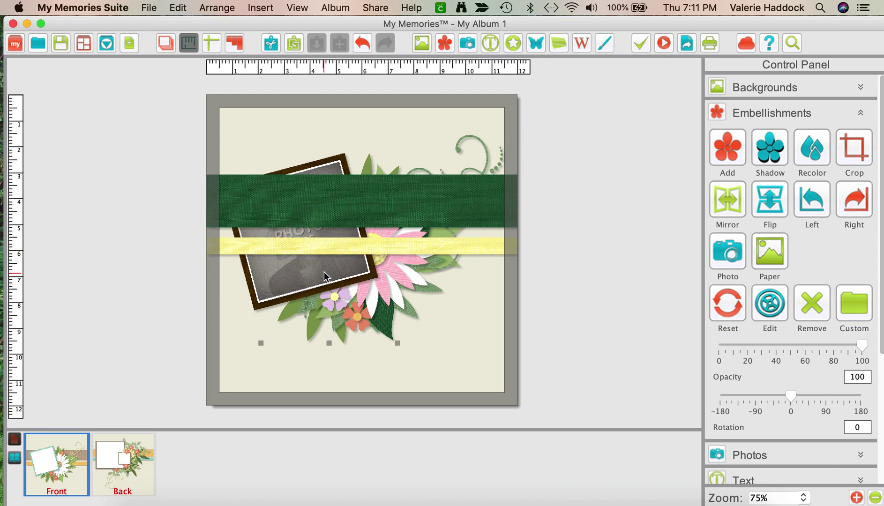
click(511, 196)
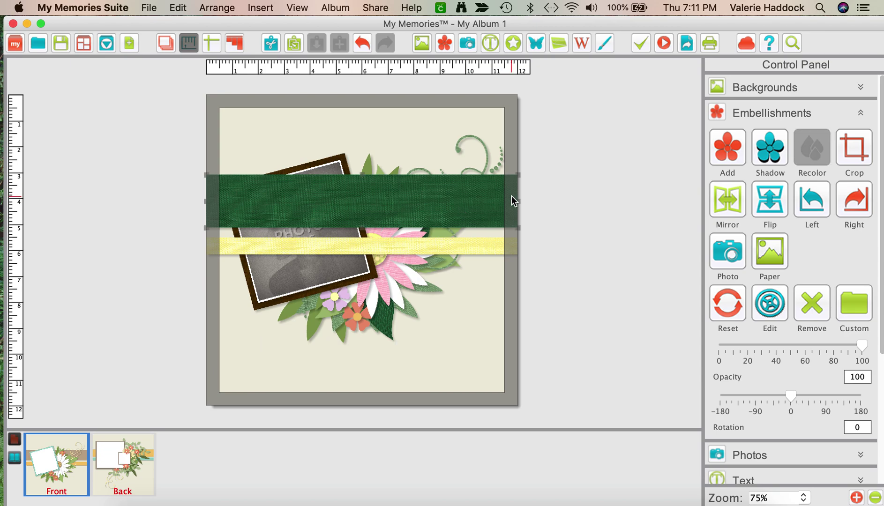
key(super+b)
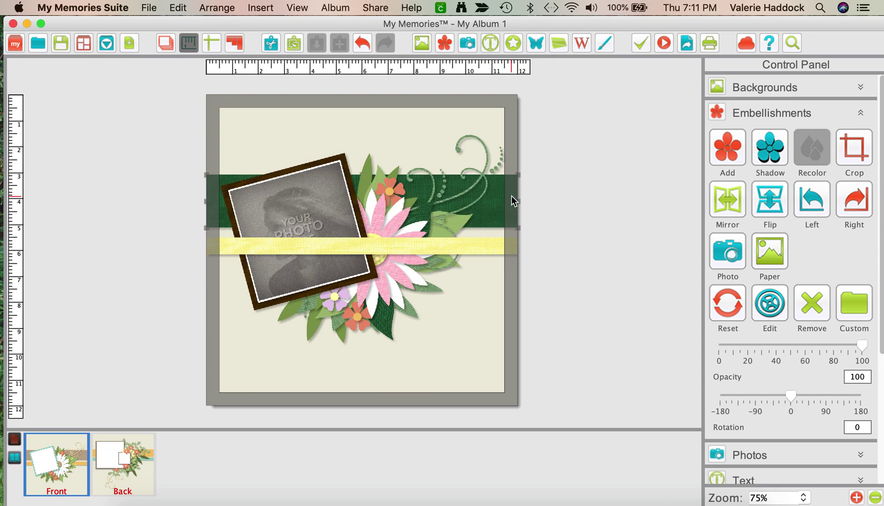
click(512, 246)
key(super+b)
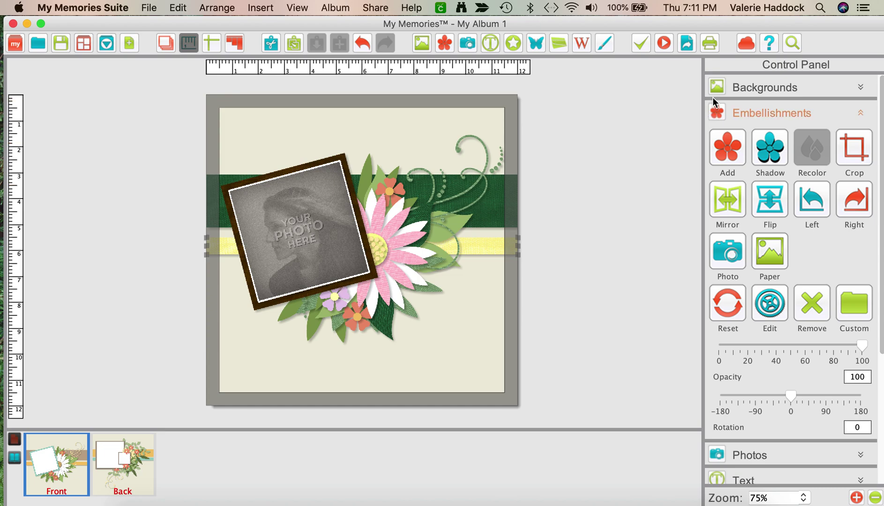
Add the Garden Fairies BGEcruStripes paper as the Front page background.
click(743, 89)
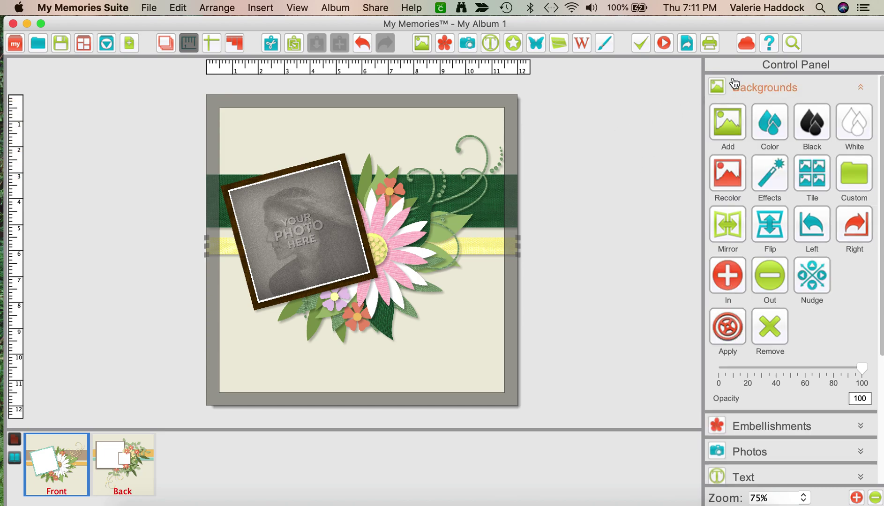
click(722, 124)
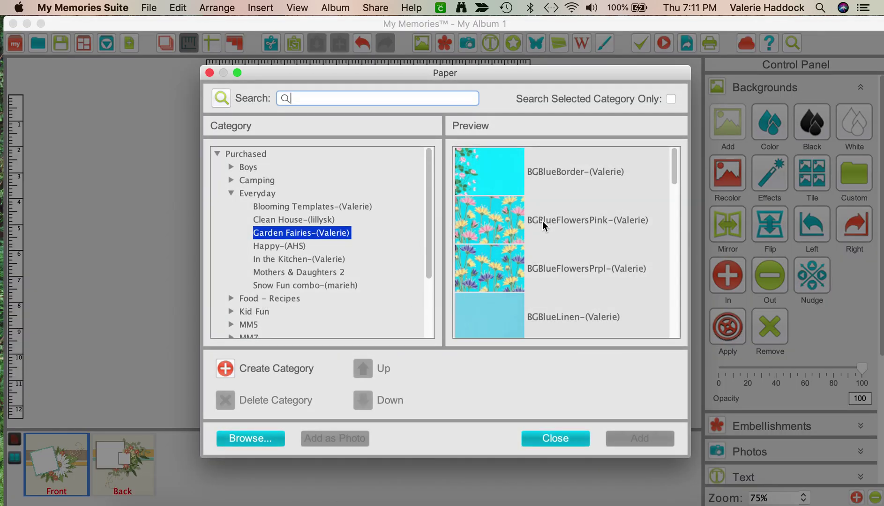
scroll(542, 222, down, 10)
click(488, 265)
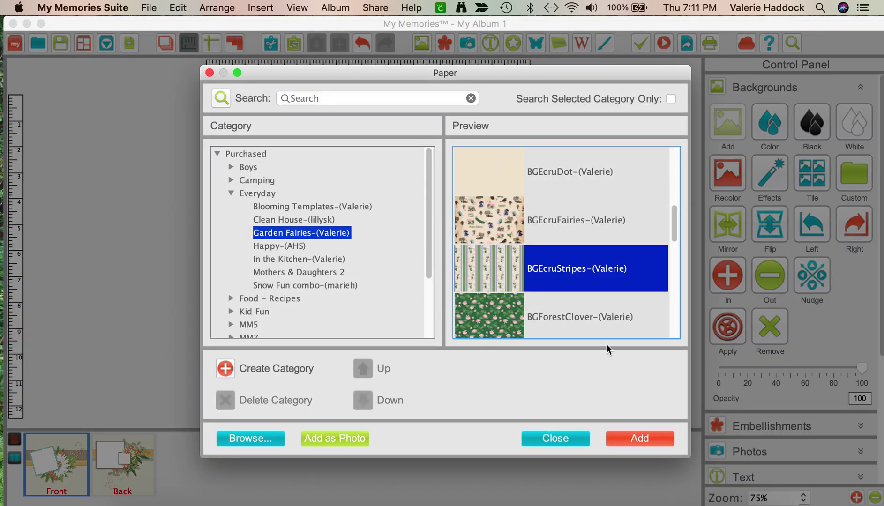
click(633, 437)
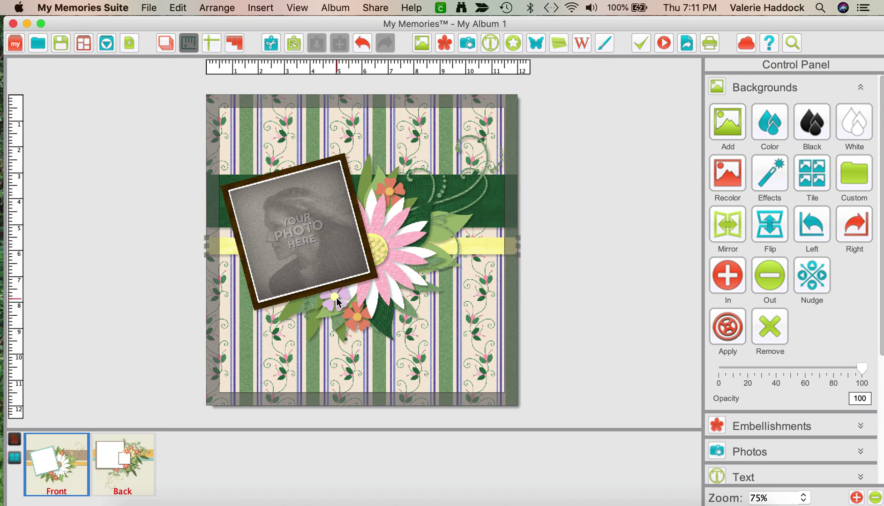
click(335, 301)
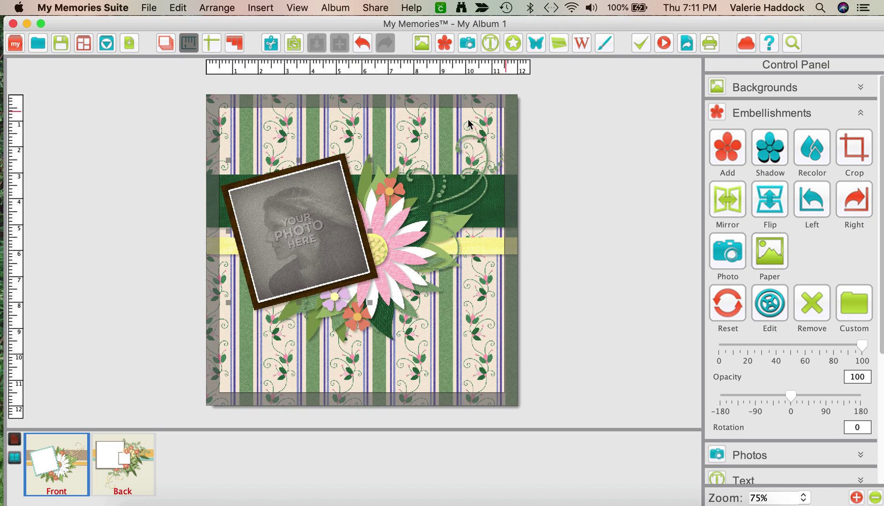
click(439, 102)
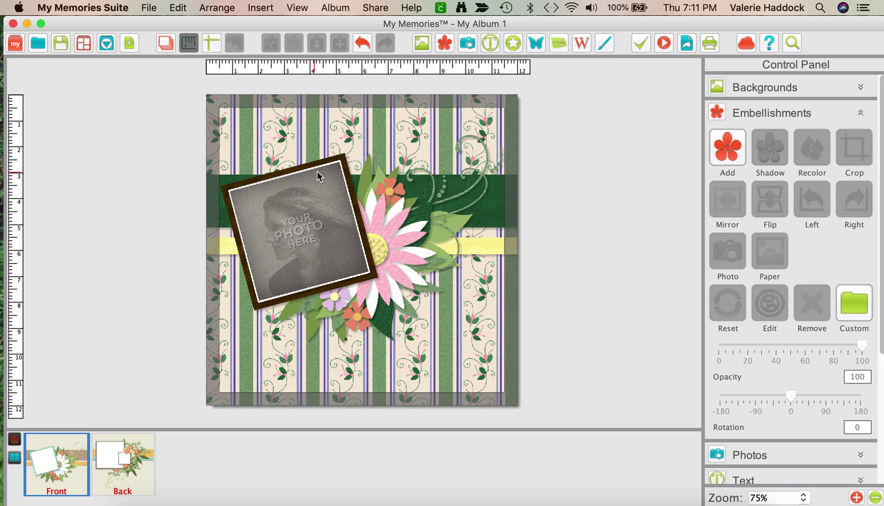
click(344, 158)
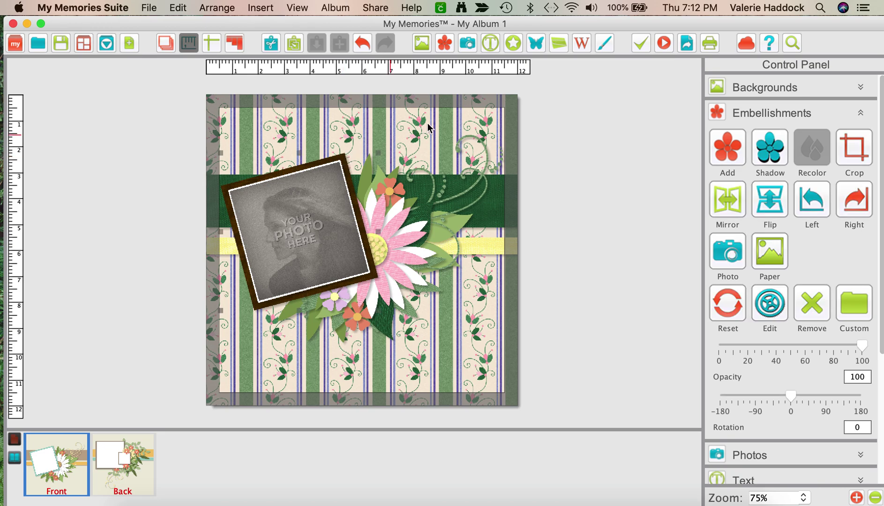